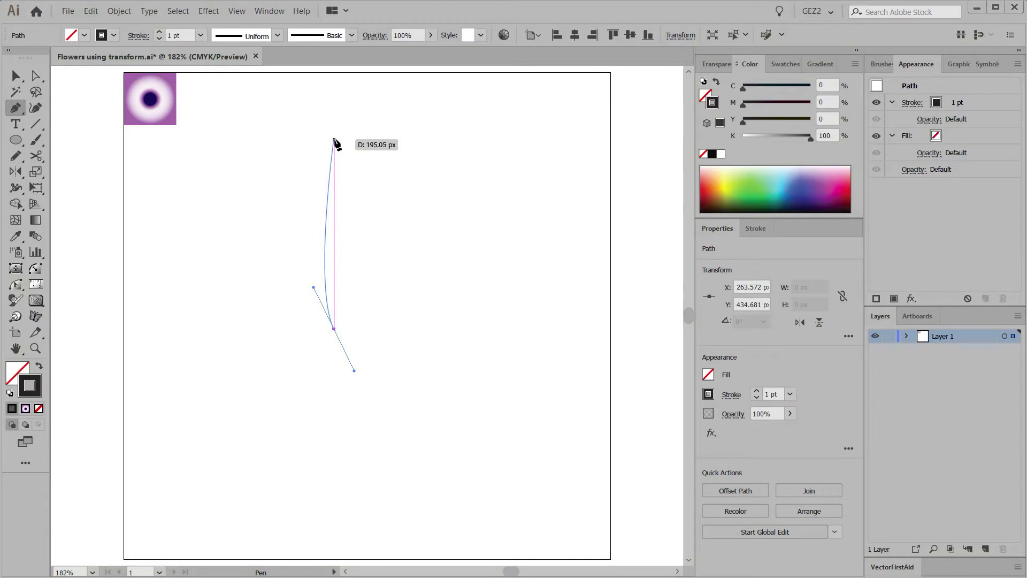
- Draw one side of the petal as an outward-bowed vertical curve and set its height to 195 px
drag(337, 139, 365, 103)
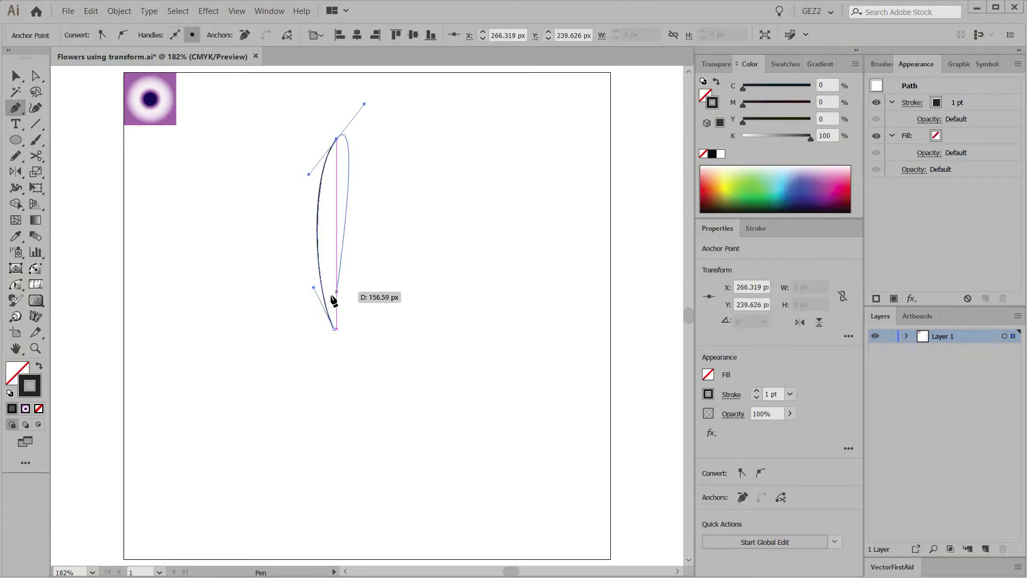
ctrl+drag(313, 287, 303, 291)
ctrl+alt+click(318, 294)
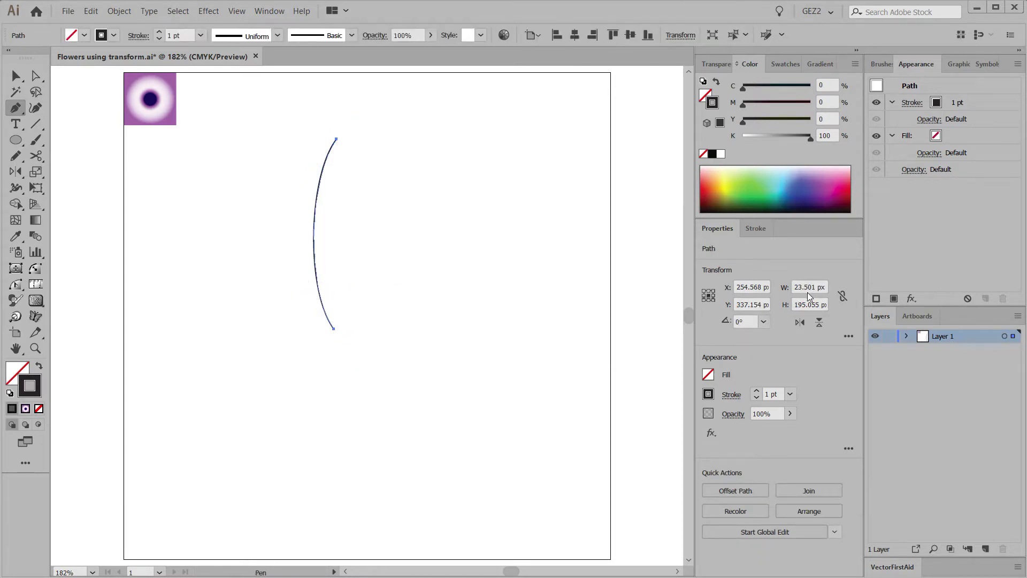
double_click(819, 305)
text(195)
key(Return)
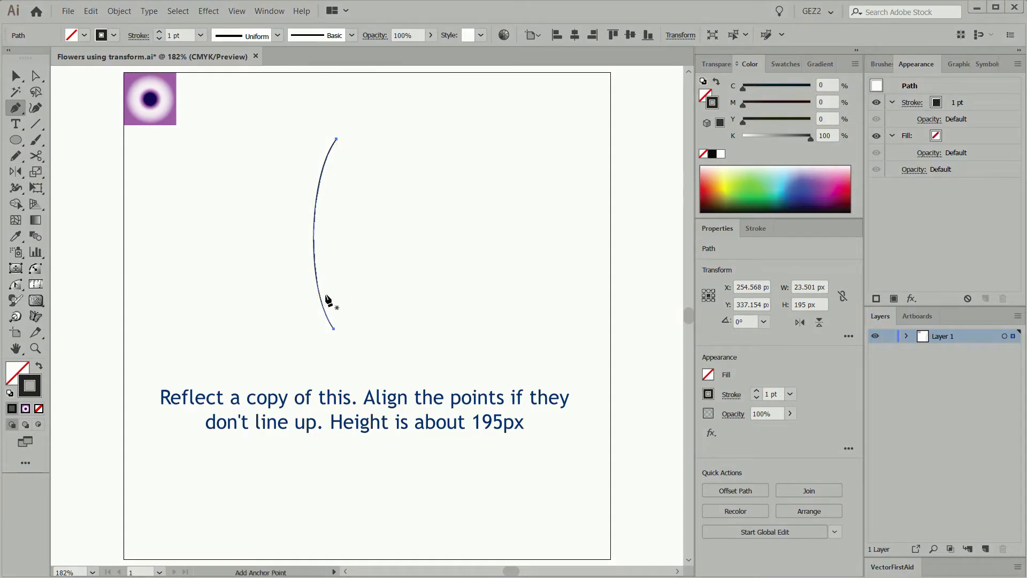
- Reflect a copy of the curve across the vertical axis through its lower anchor to form the petal's other side
key(o)
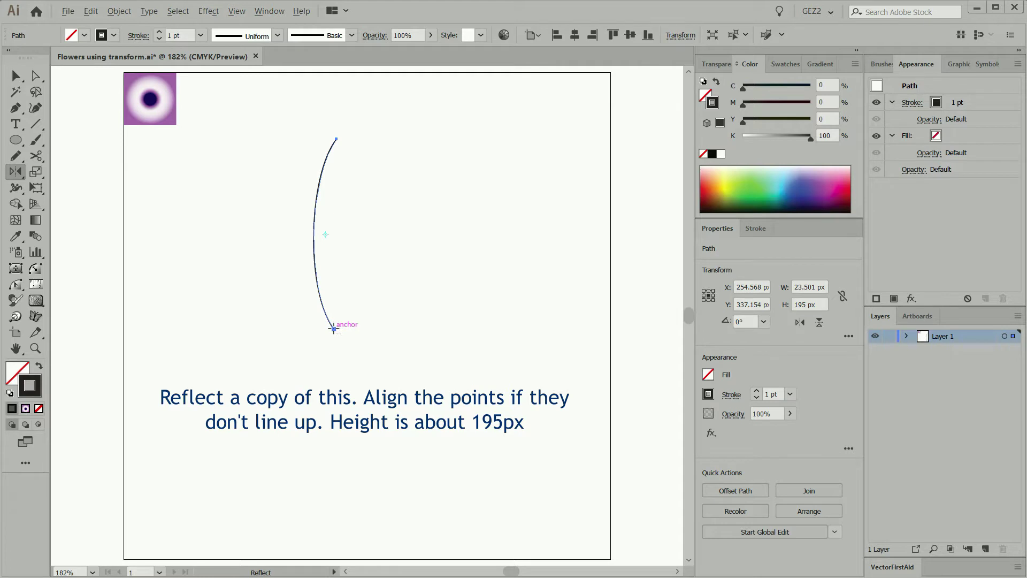
alt+click(333, 328)
click(396, 250)
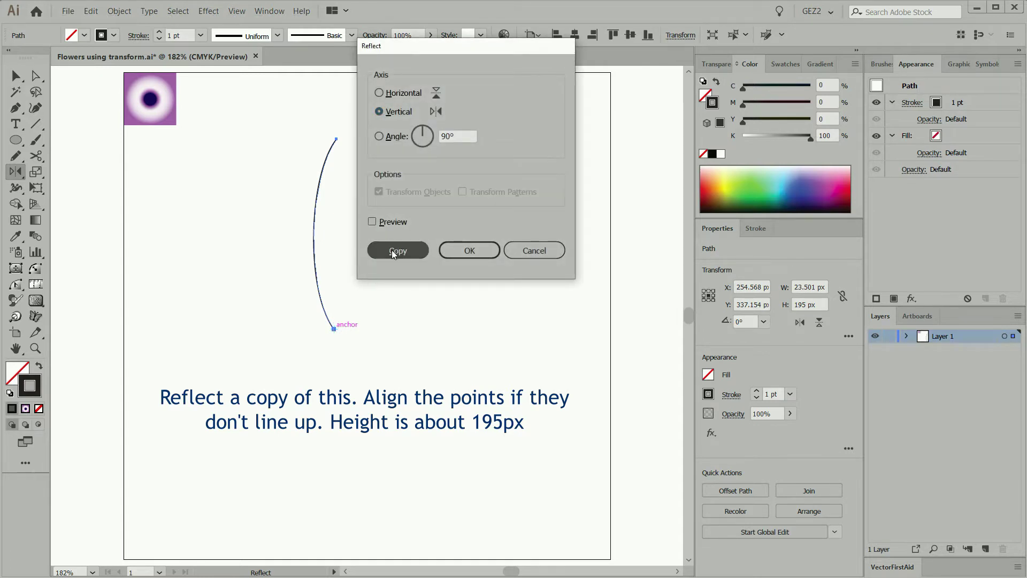
ctrl+click(394, 250)
- Average the two upper anchor points of the curves so both sides meet at the petal's tip
key(a)
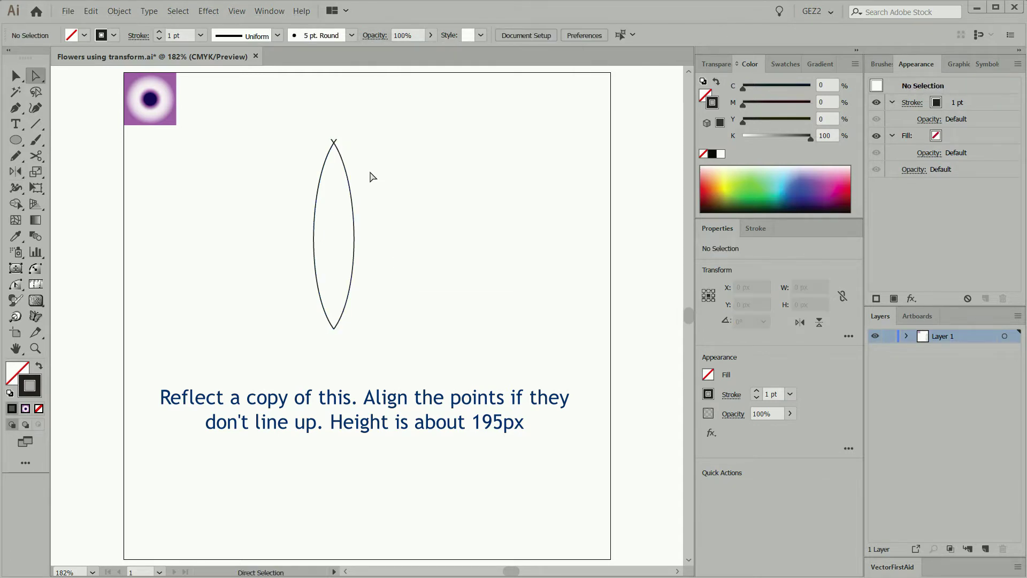
drag(349, 154, 294, 132)
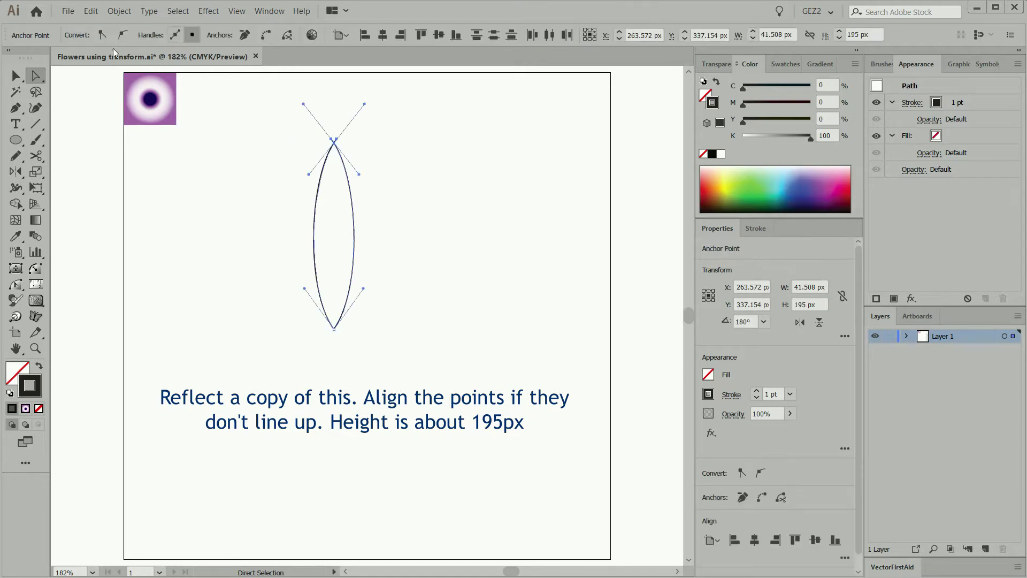
click(117, 13)
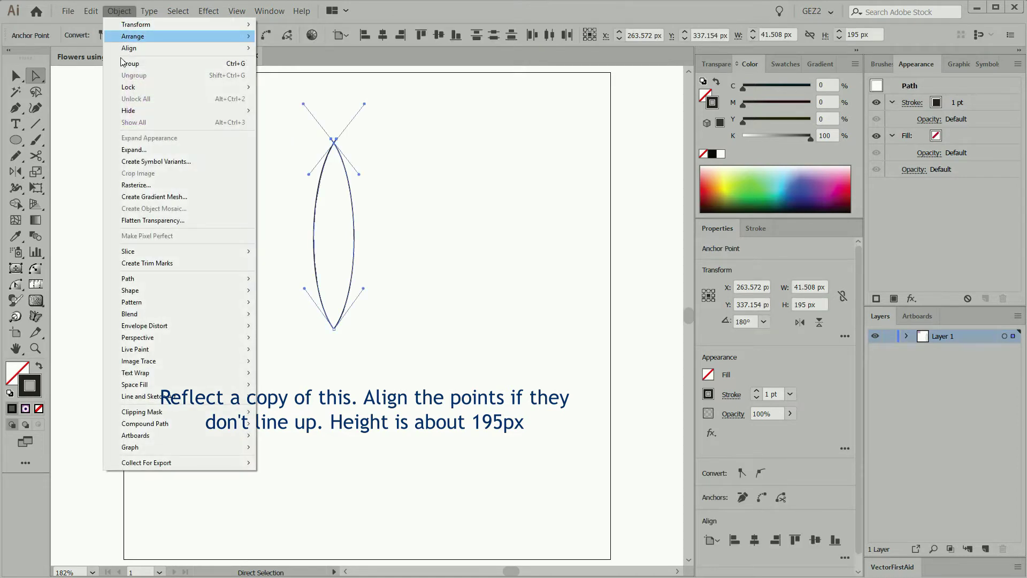
mouse_move(145, 278)
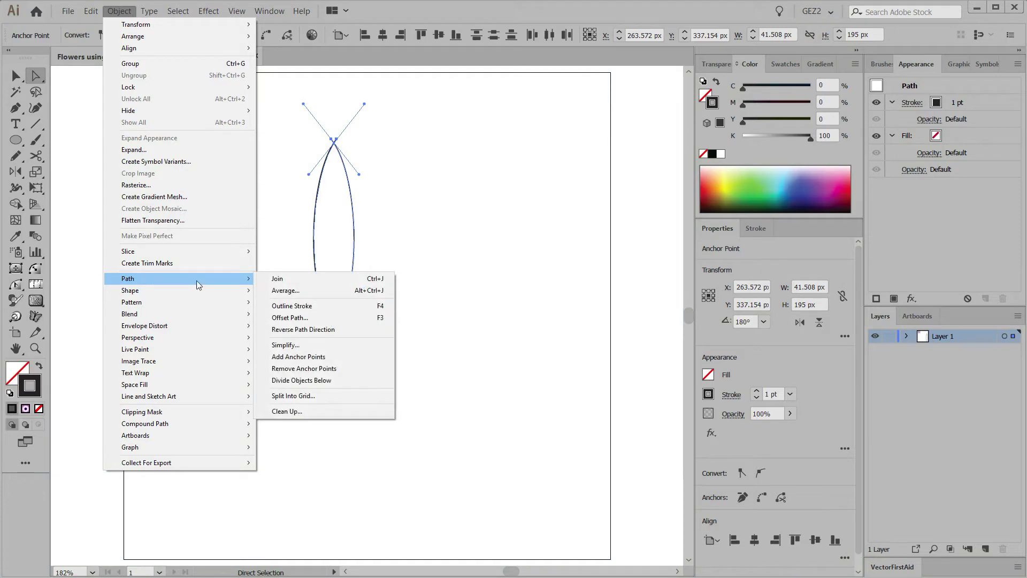
click(281, 290)
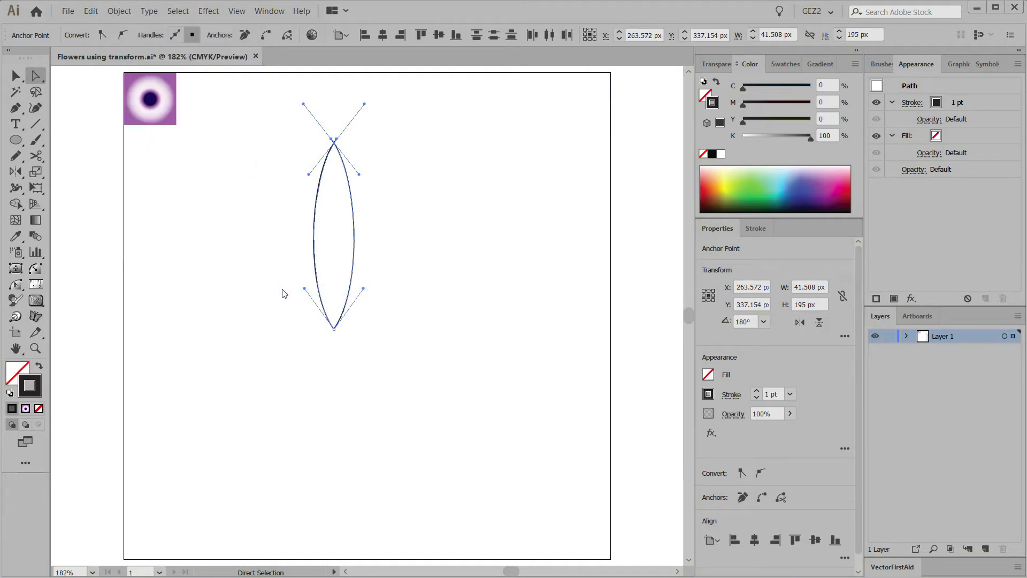
drag(133, 169, 206, 193)
click(150, 310)
- Select both petal sides and make a blend between them
click(300, 292)
click(344, 299)
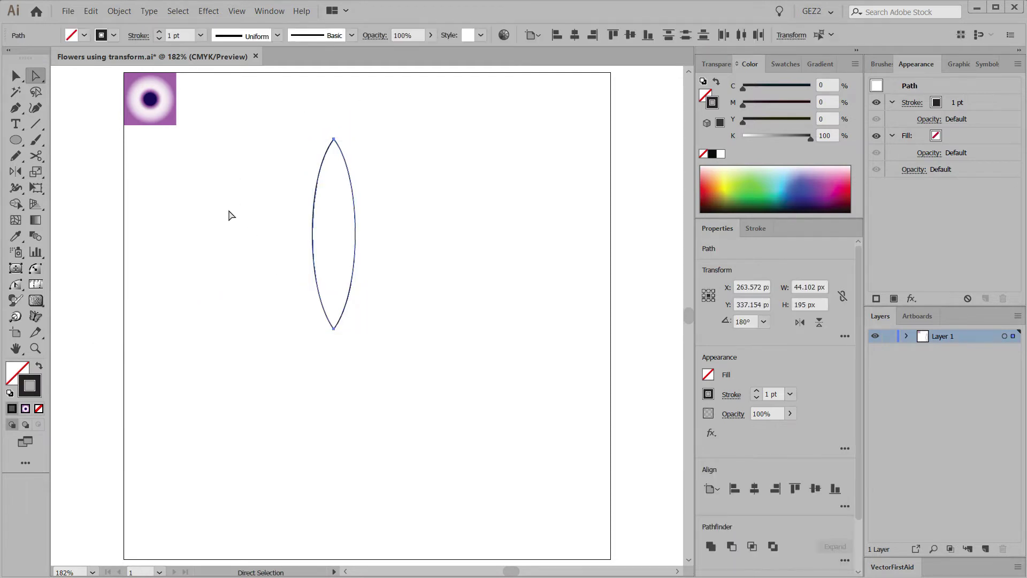
click(119, 11)
mouse_move(181, 318)
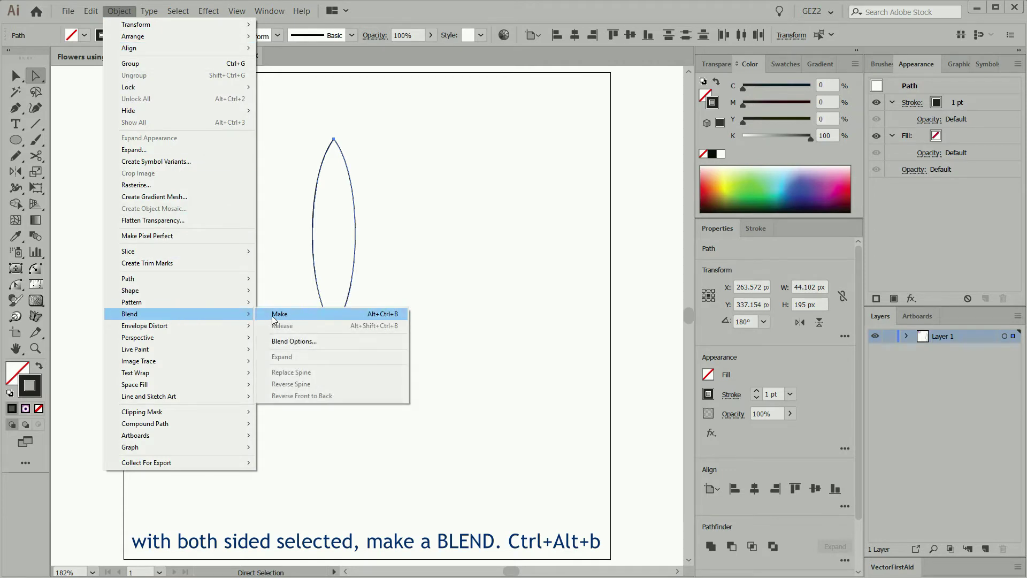
click(279, 315)
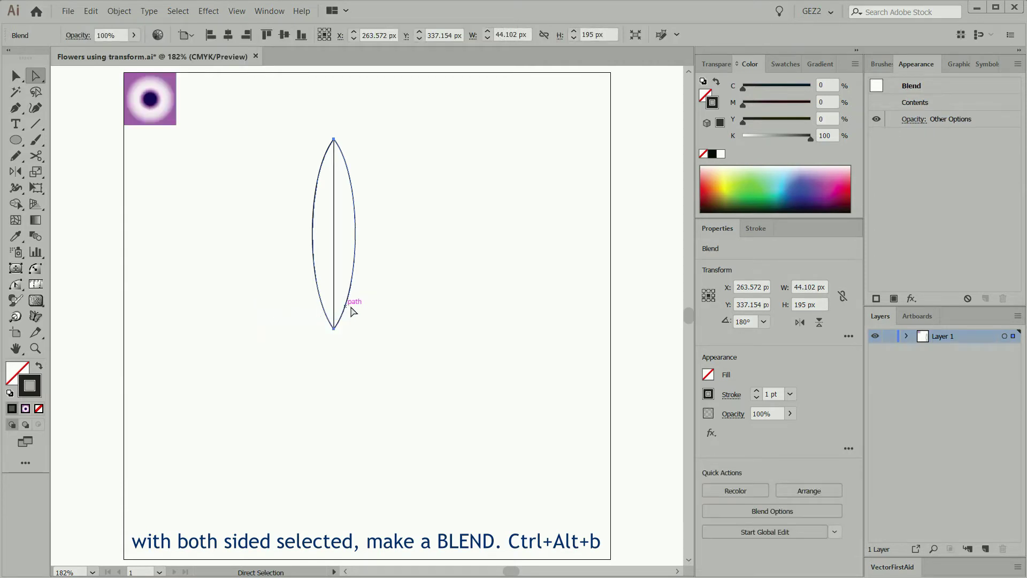
- Set the blend spacing to Specified Steps with 4 steps, using the preview
click(763, 511)
drag(608, 177, 489, 162)
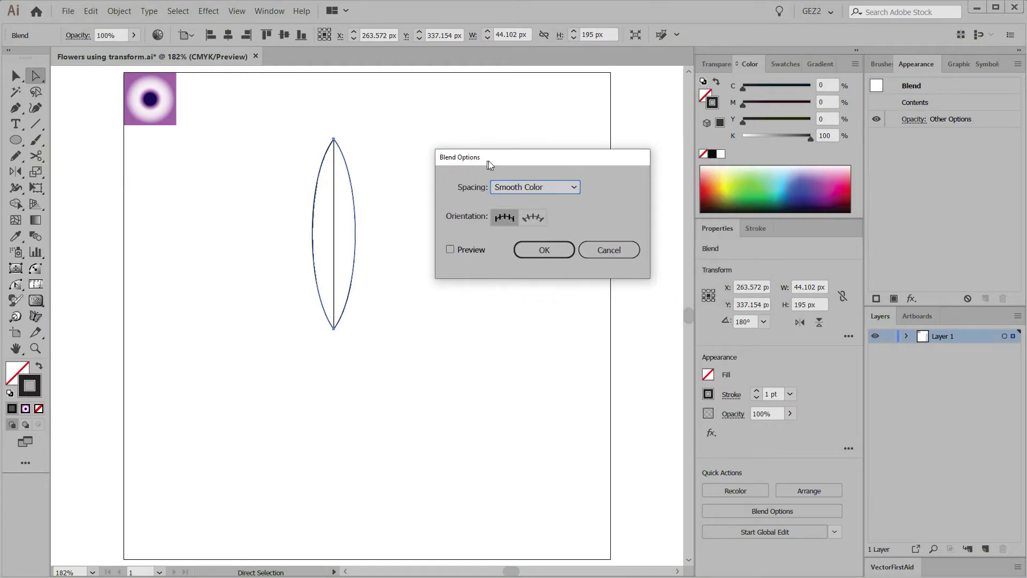
click(519, 189)
click(524, 214)
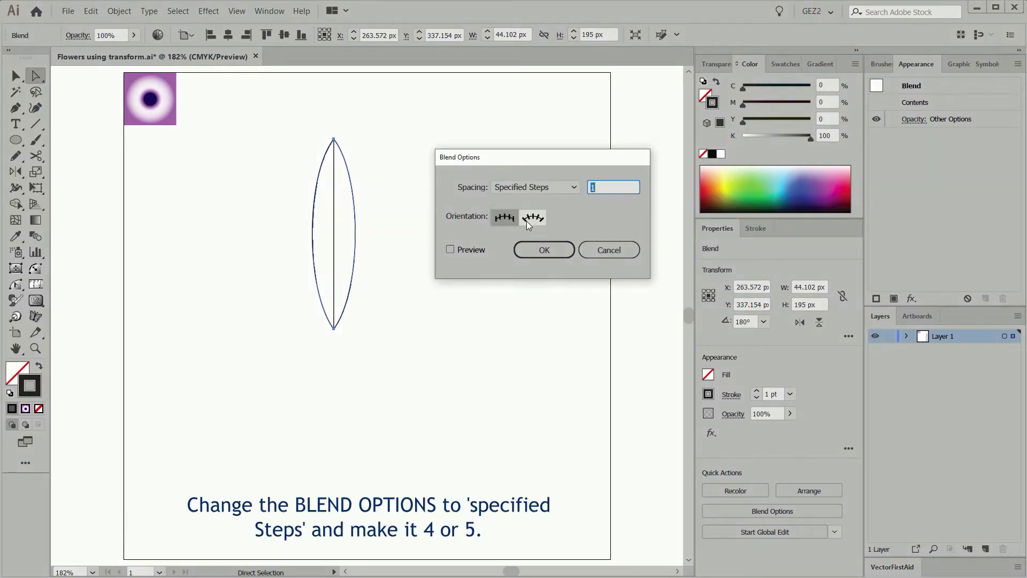
click(451, 249)
double_click(600, 187)
key(Up)
key(Up)
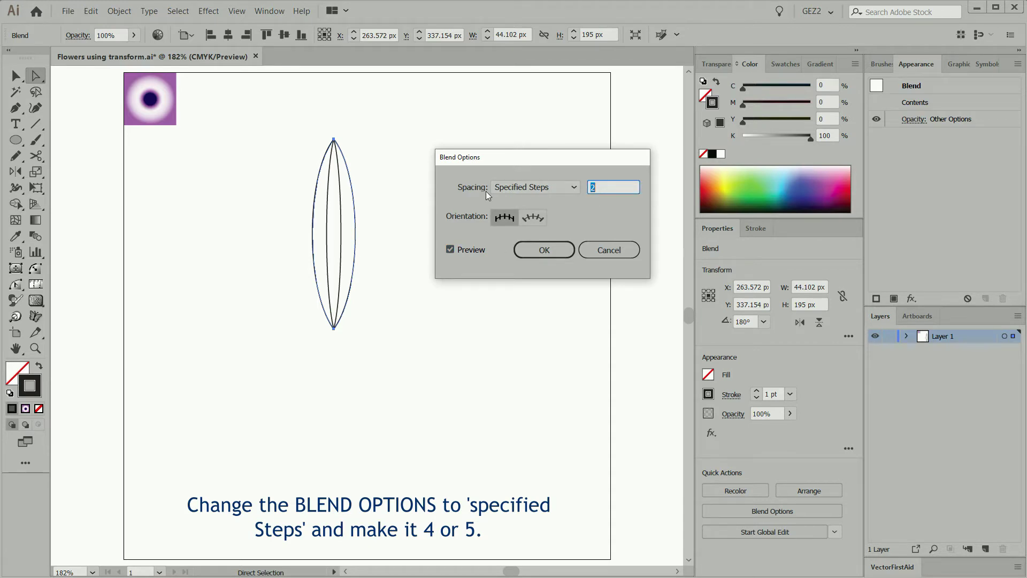
key(Up)
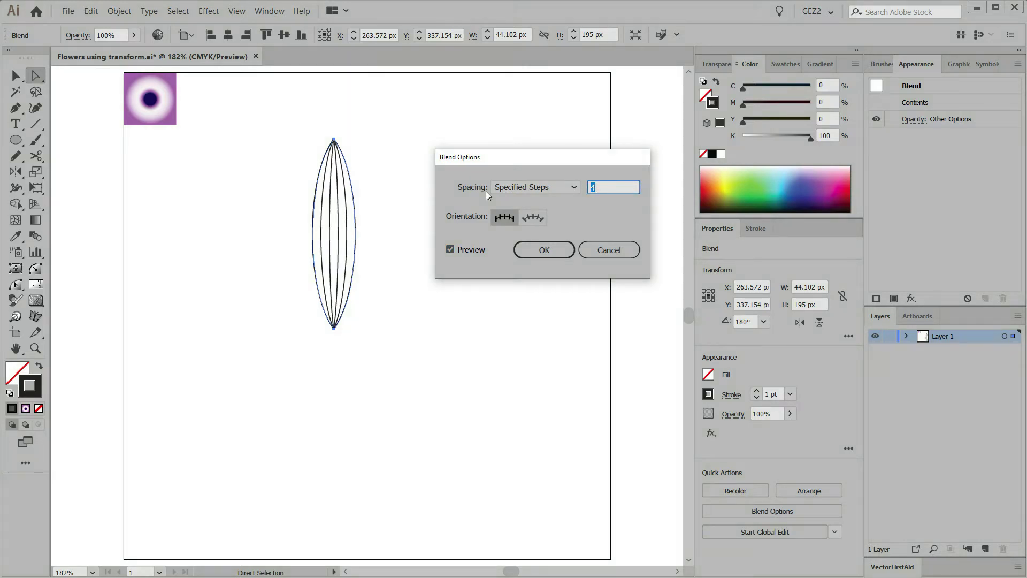
click(550, 253)
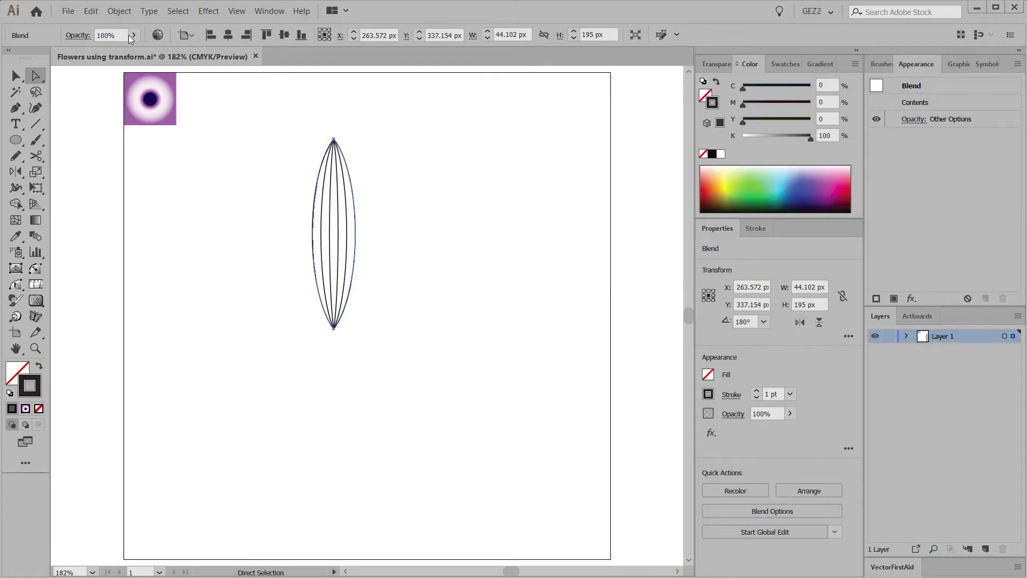
- Expand the blend with Object, Fill and Stroke enabled
click(120, 11)
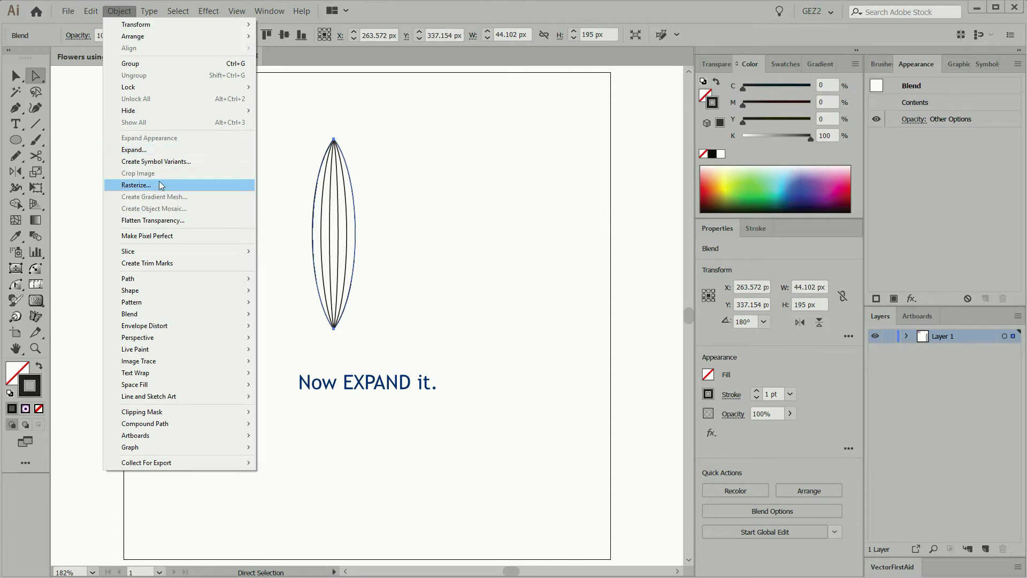
click(136, 151)
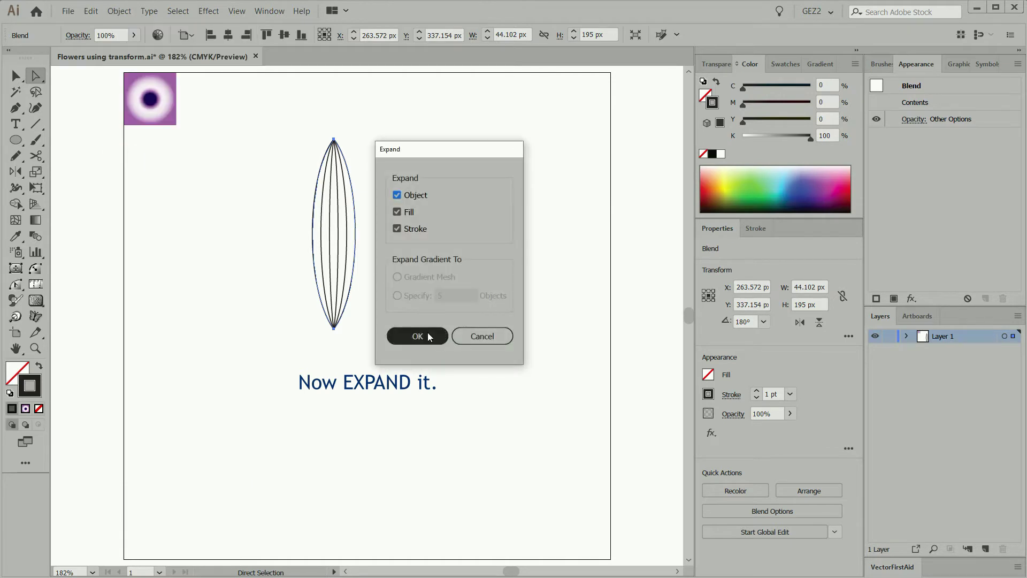
click(426, 335)
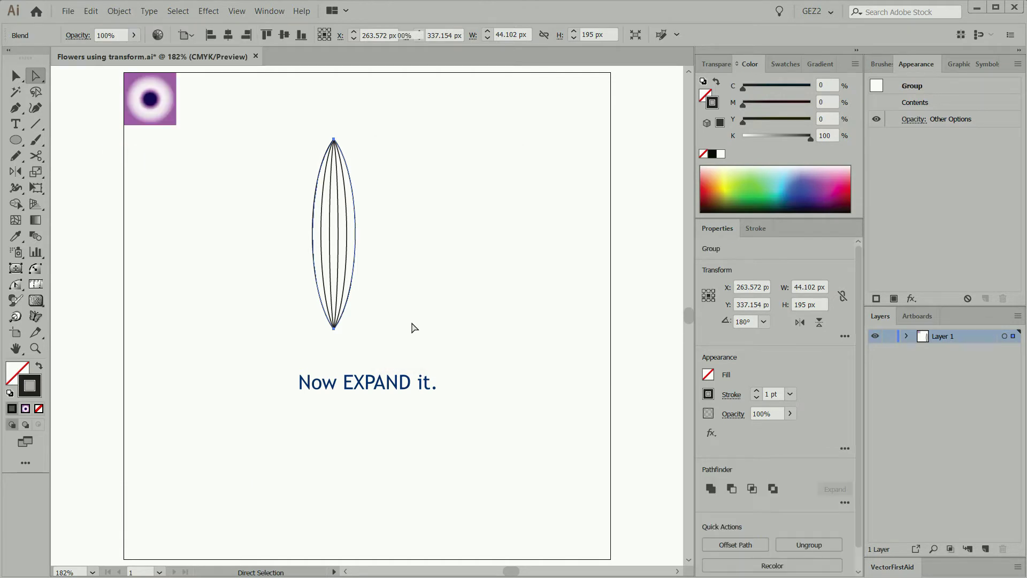
- Select the two outermost curves of the petal and cut them from the artwork
click(375, 248)
drag(241, 126, 452, 374)
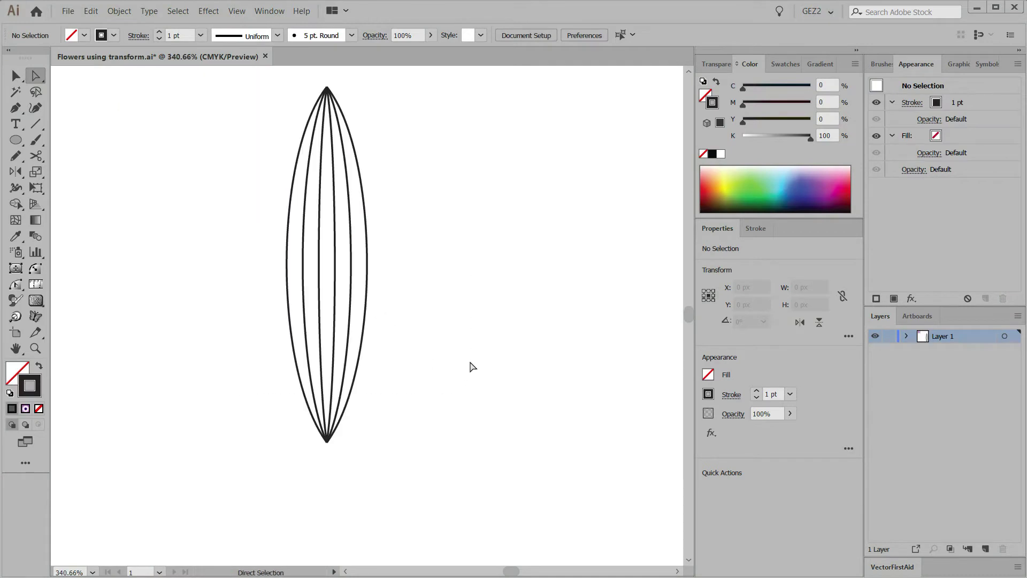
click(366, 320)
drag(265, 300, 292, 287)
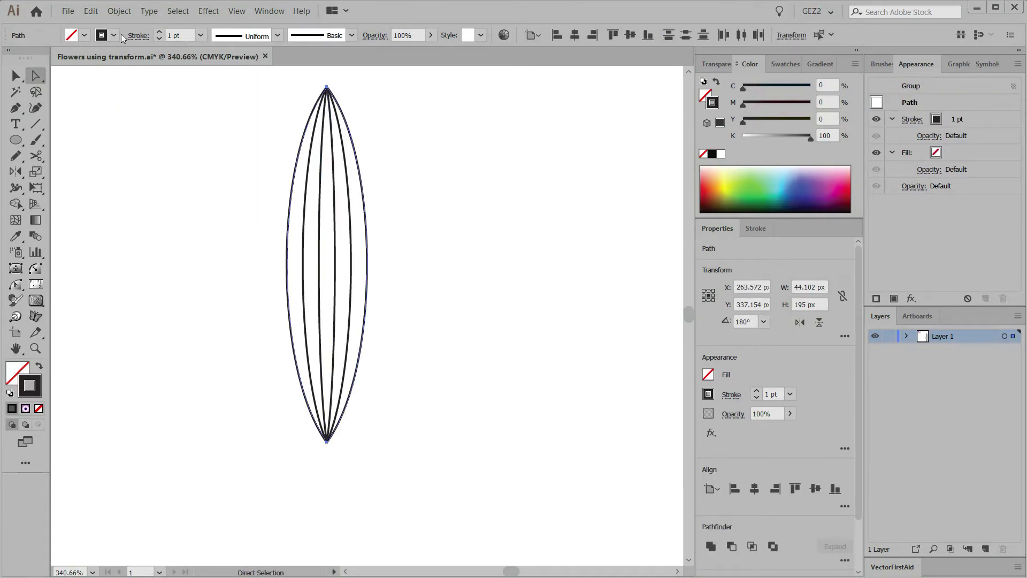
click(91, 11)
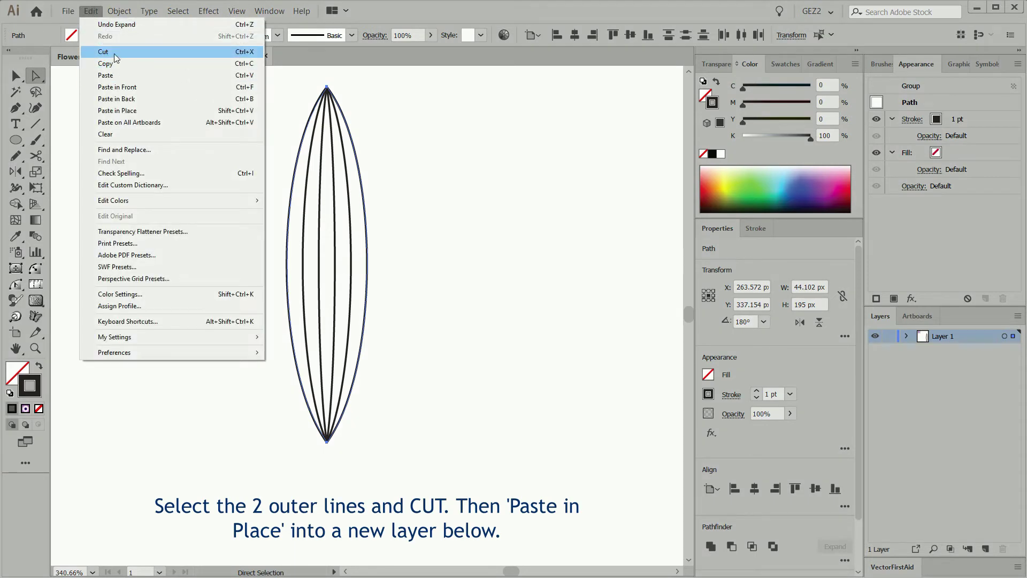
click(114, 53)
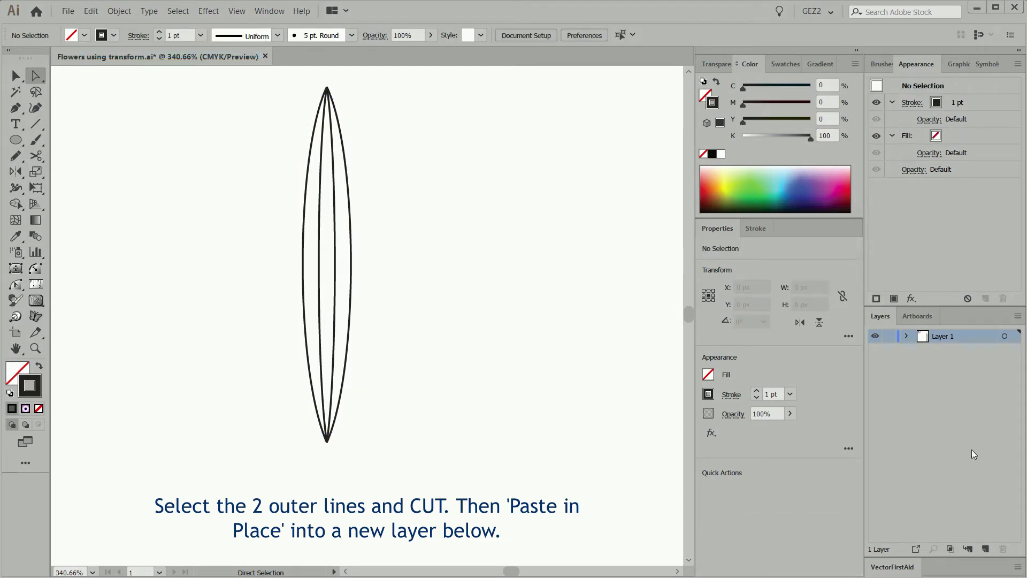
- Add a new layer beneath Layer 1 and paste the two outer curves in place on it
click(985, 549)
drag(960, 336, 962, 348)
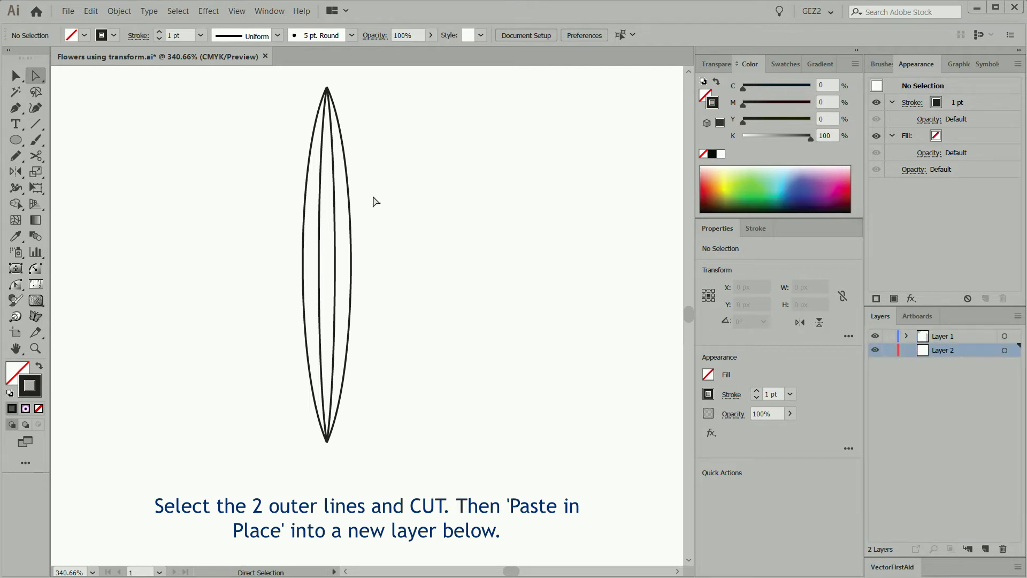
click(91, 10)
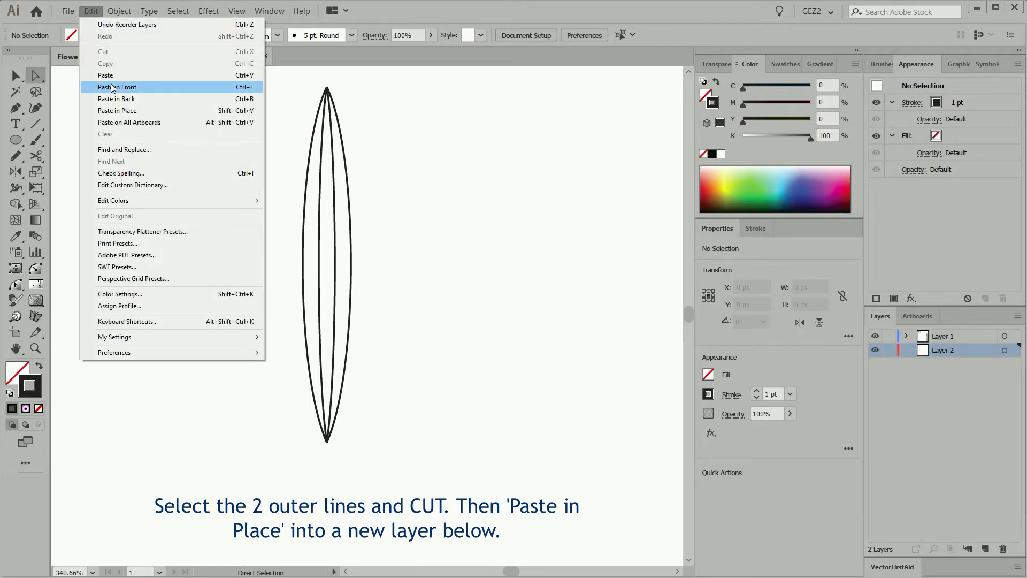
click(125, 111)
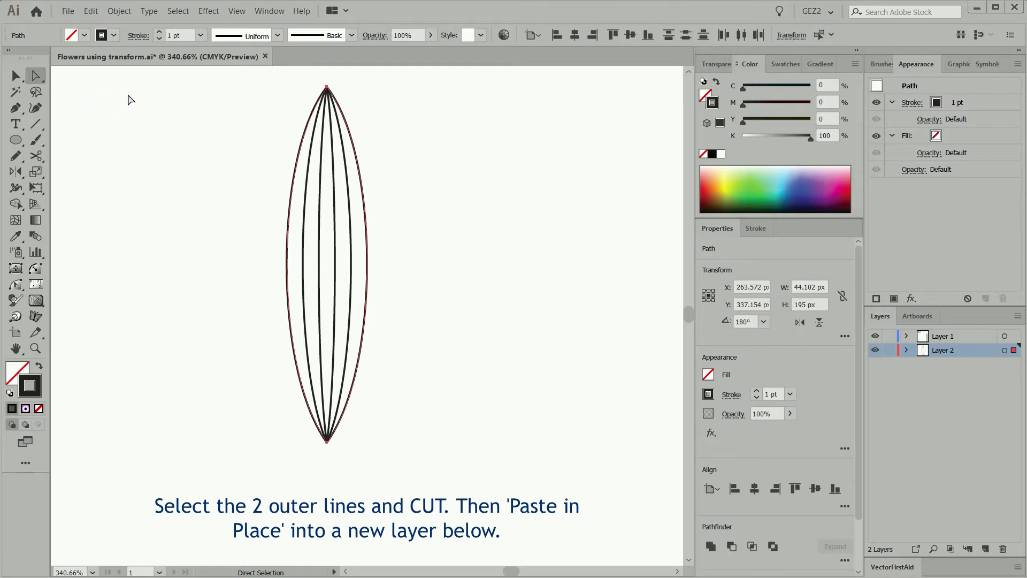
- Join the two outer curves into one closed petal outline
click(119, 11)
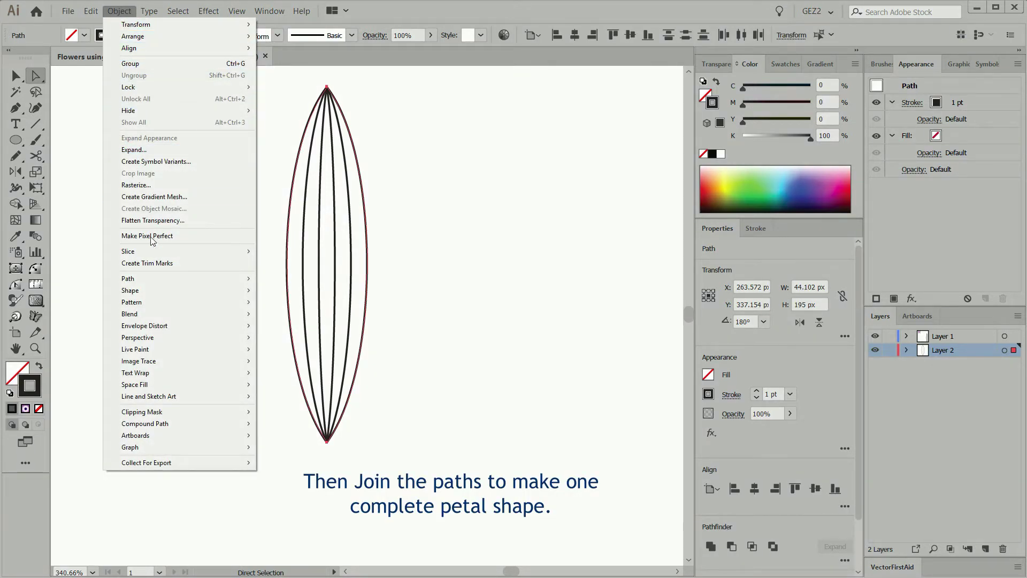
mouse_move(163, 279)
click(286, 280)
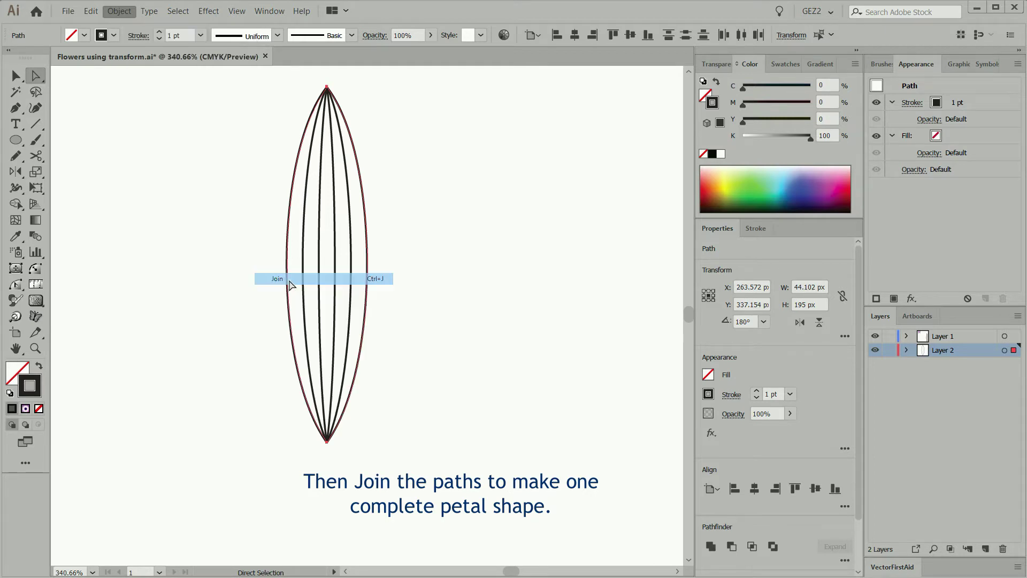
key(v)
key(ctrl+0)
key(a)
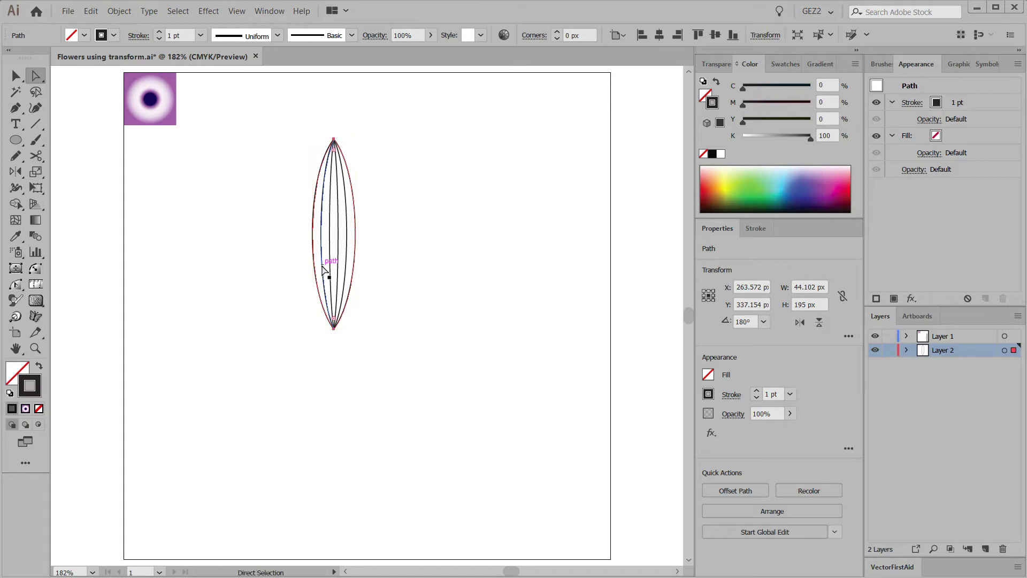
- Apply the purple and dark blue radial gradient from the sample square to the petal outline and show its fill's gradient settings
click(16, 237)
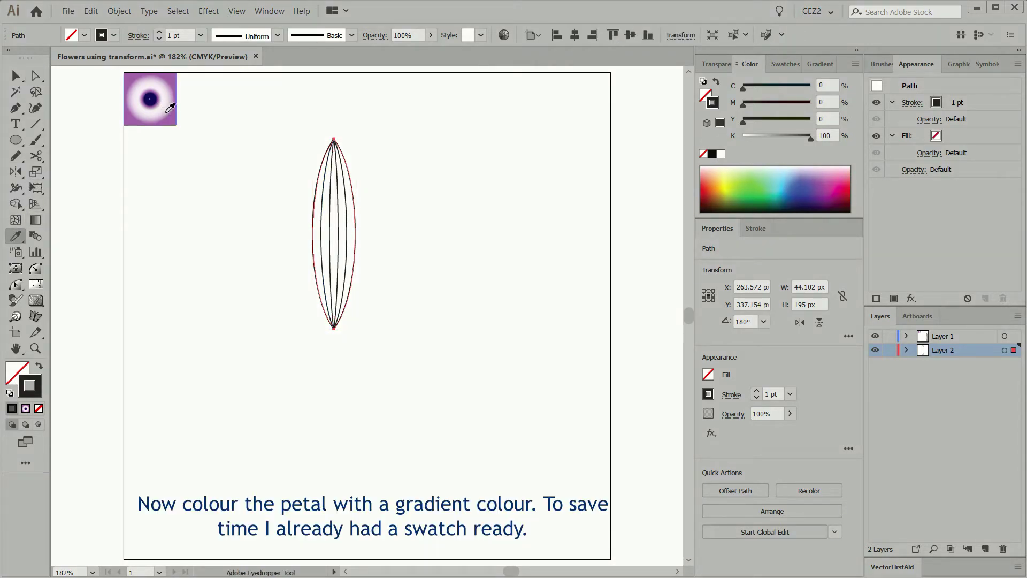
click(165, 112)
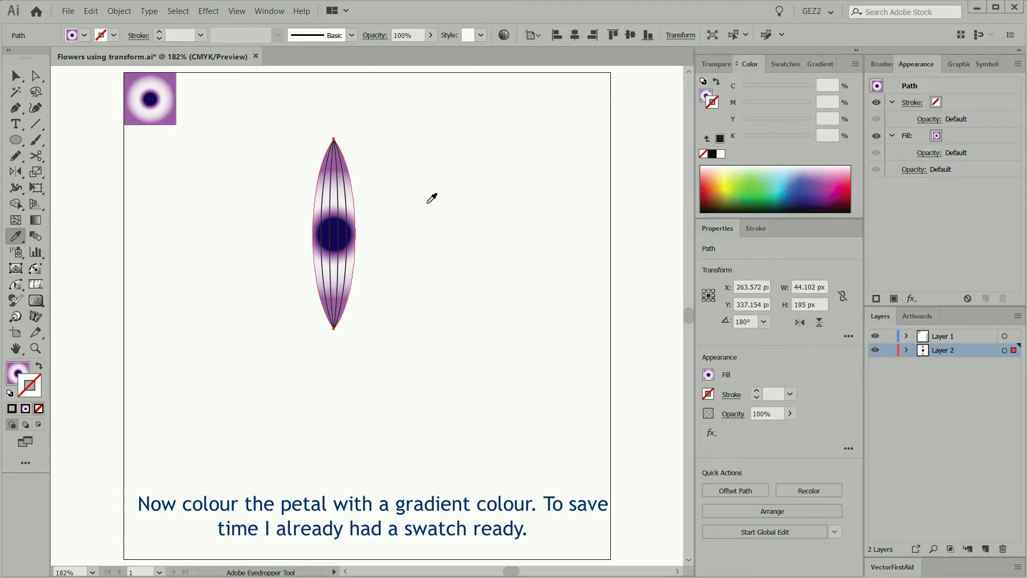
click(24, 373)
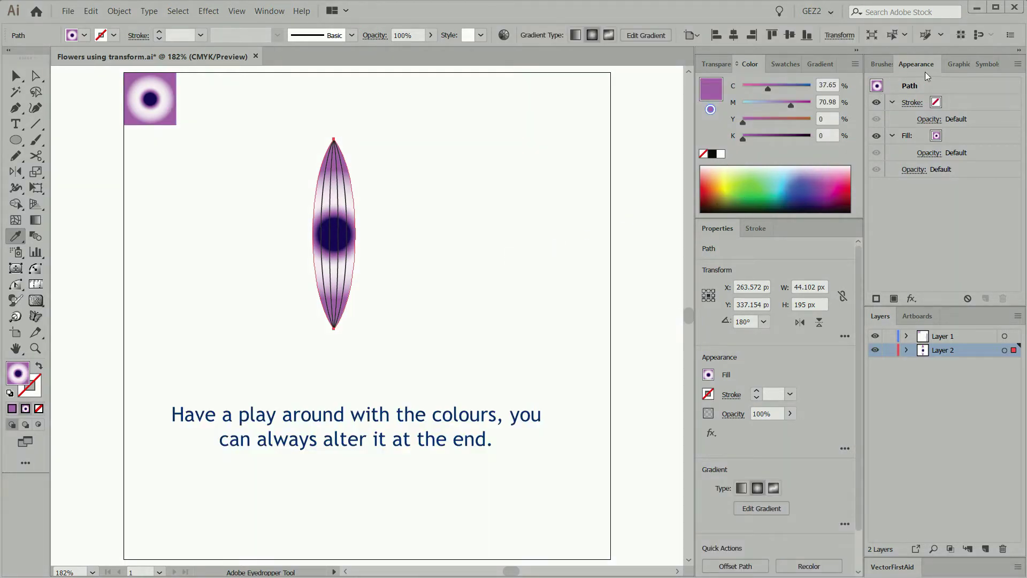
click(824, 66)
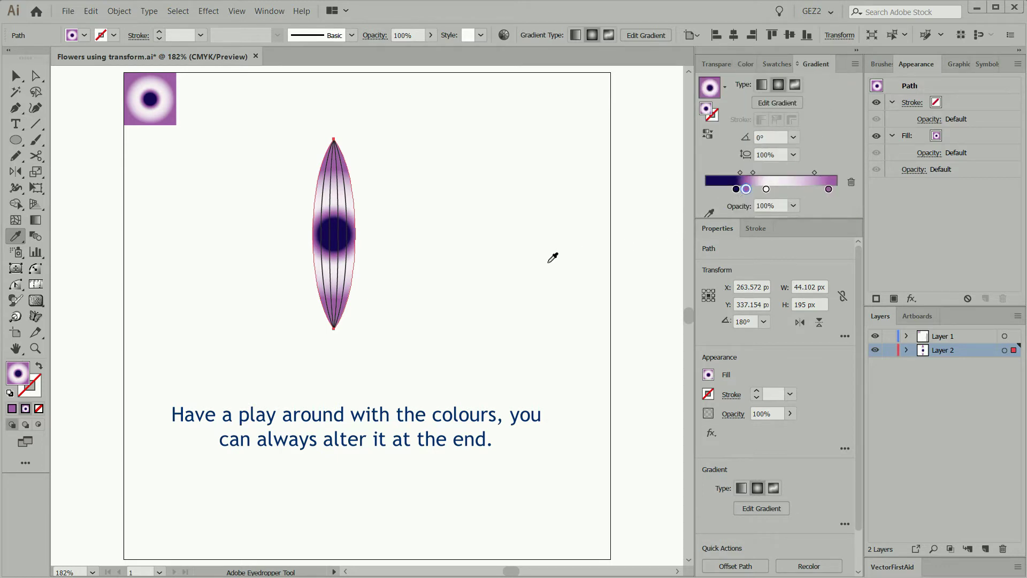
- Redraw the petal's radial gradient at 90° from its lower tip to near the upper tip, and deselect the petal
click(35, 220)
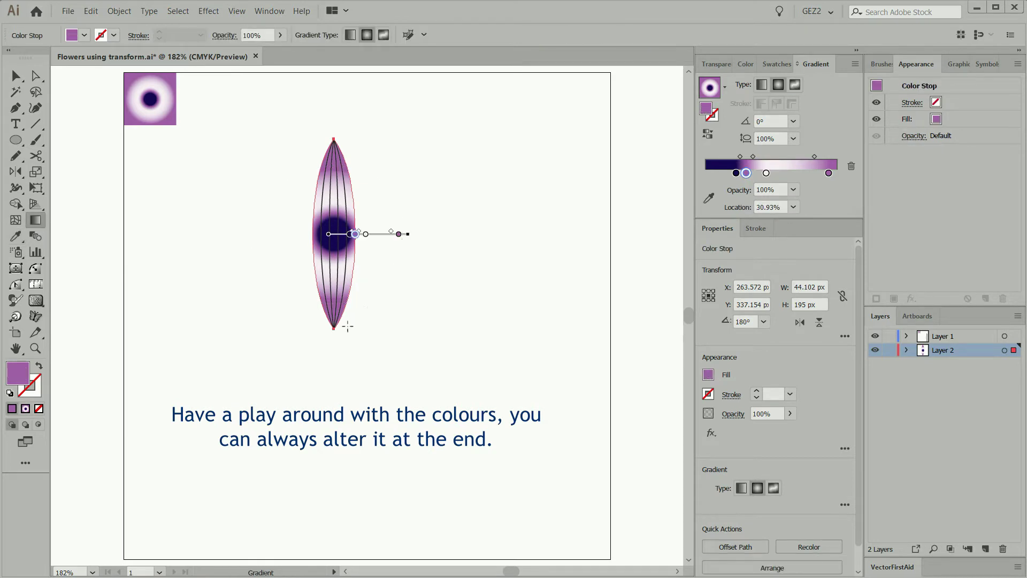
mouse_move(352, 327)
mouse_down()
mouse_move(375, 218)
mouse_move(375, 140)
mouse_move(333, 170)
mouse_up()
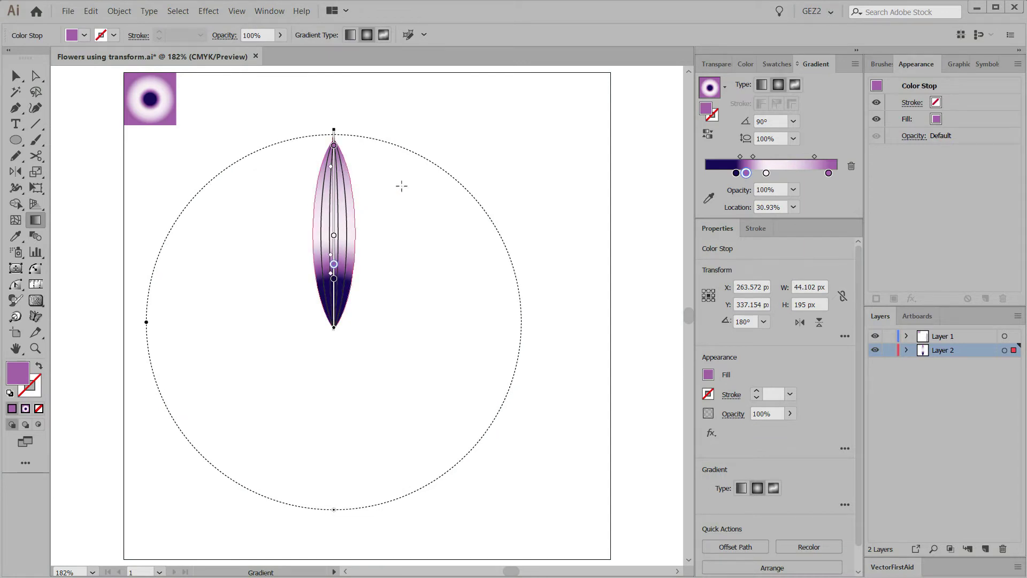
key(ctrl)
ctrl+click(424, 180)
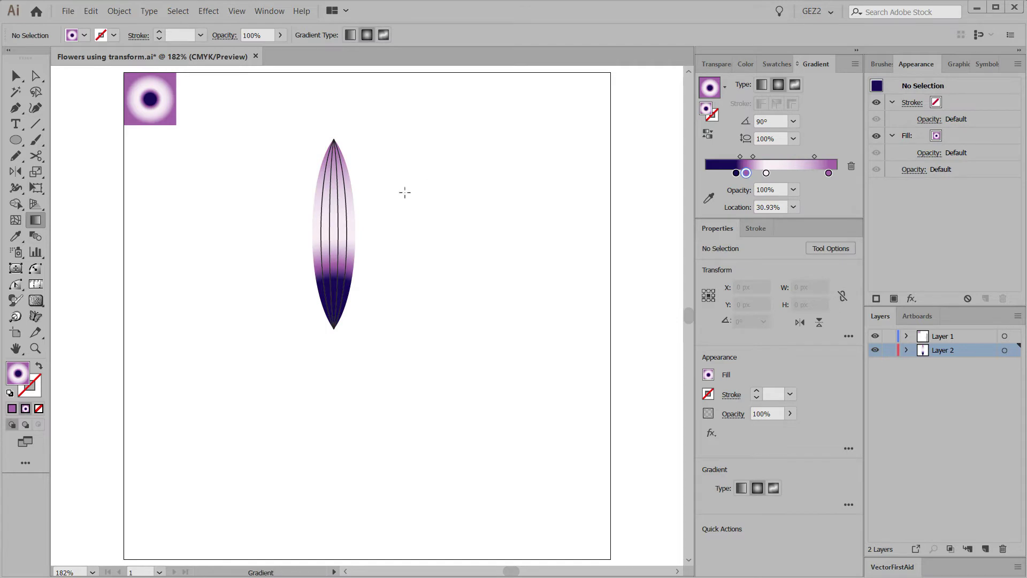
- Select the group of inner vein lines and set their stroke weight to 2 pt
key(ctrl+alt)
drag(400, 260, 284, 195)
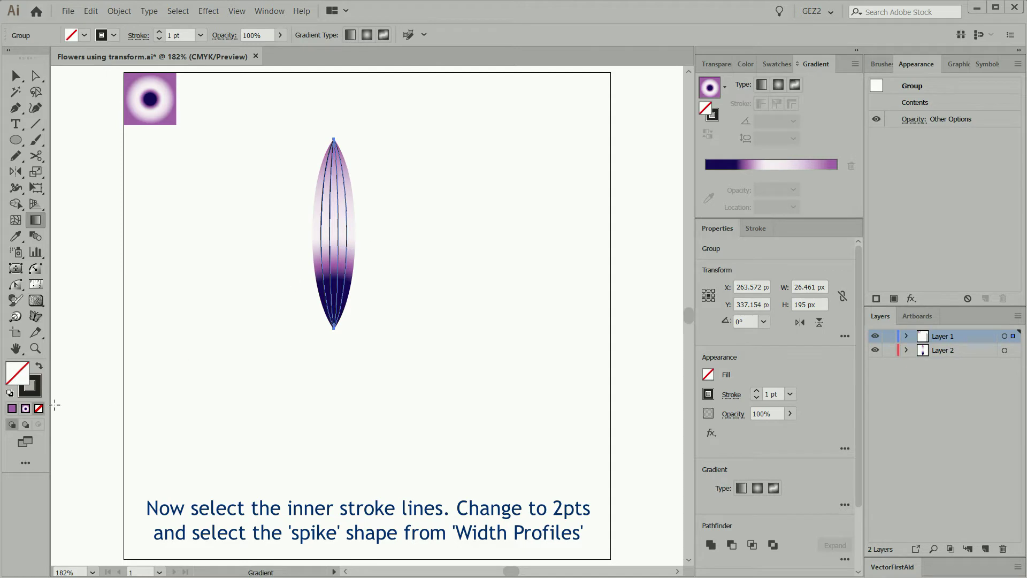
click(36, 395)
drag(246, 133, 443, 330)
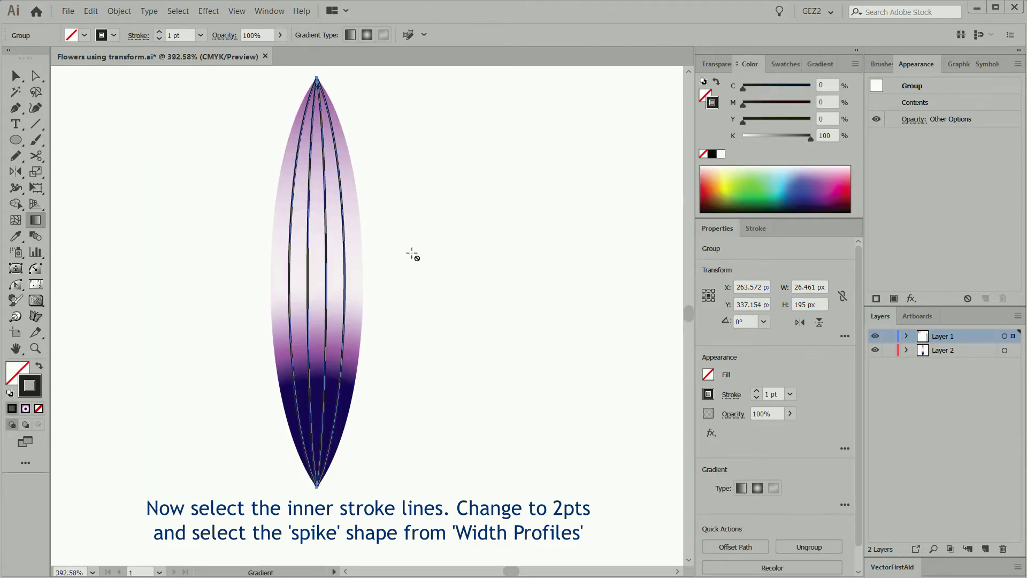
double_click(170, 35)
click(159, 32)
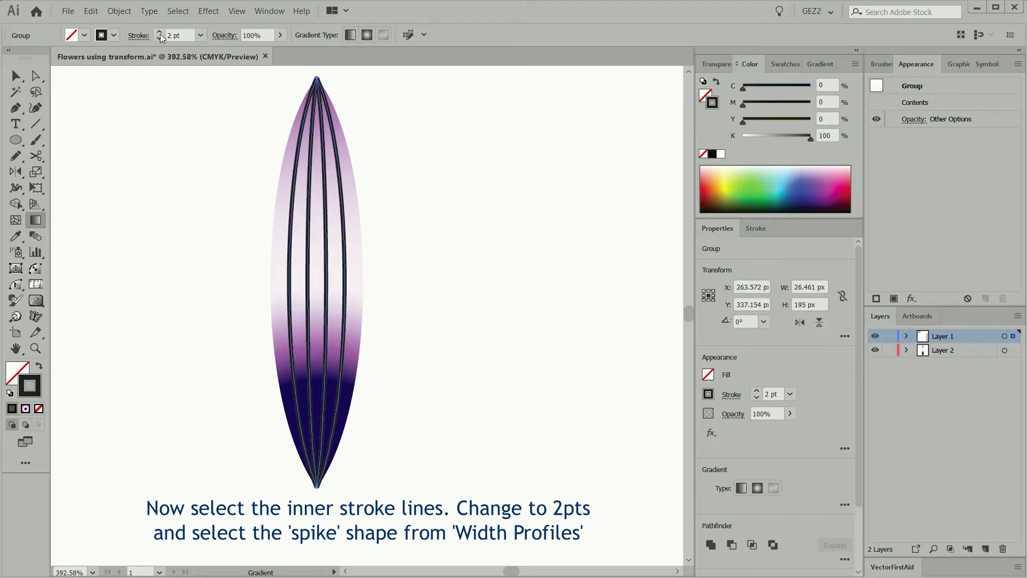
- Apply the tapering spike width profile to the vein lines and expand their appearance
click(139, 36)
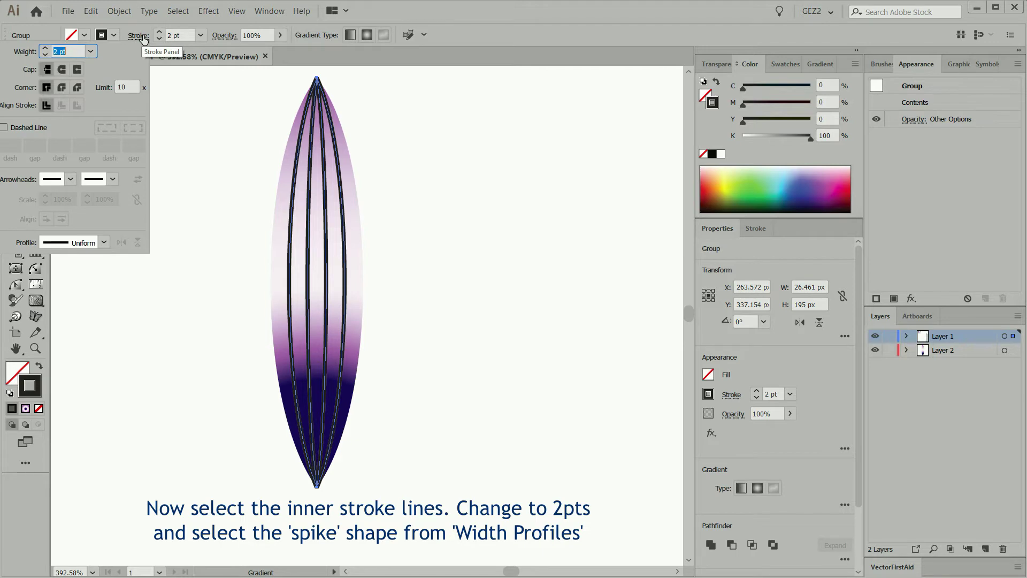
key(Escape)
key(a)
key(ctrl+a)
shift+click(355, 215)
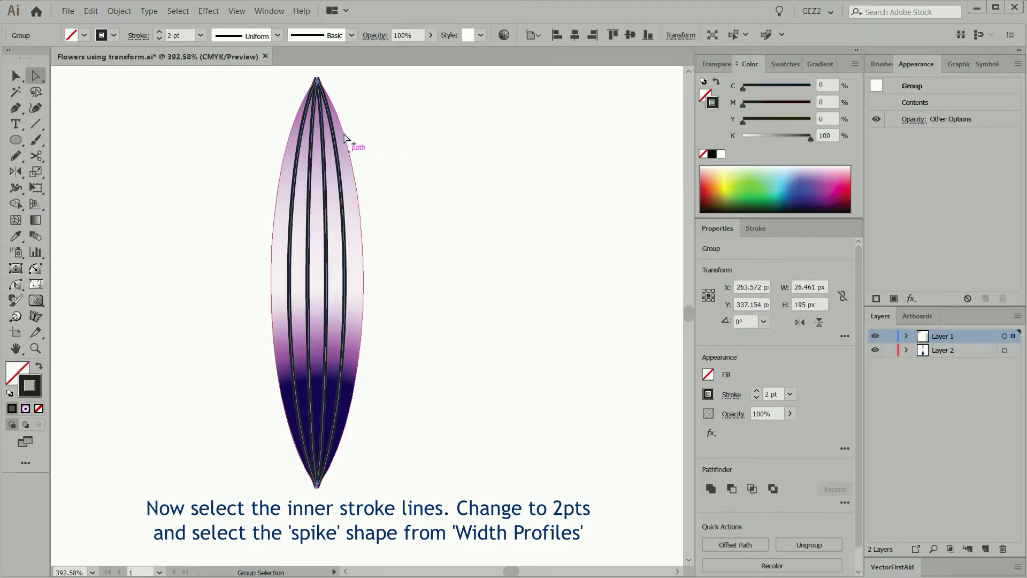
click(277, 37)
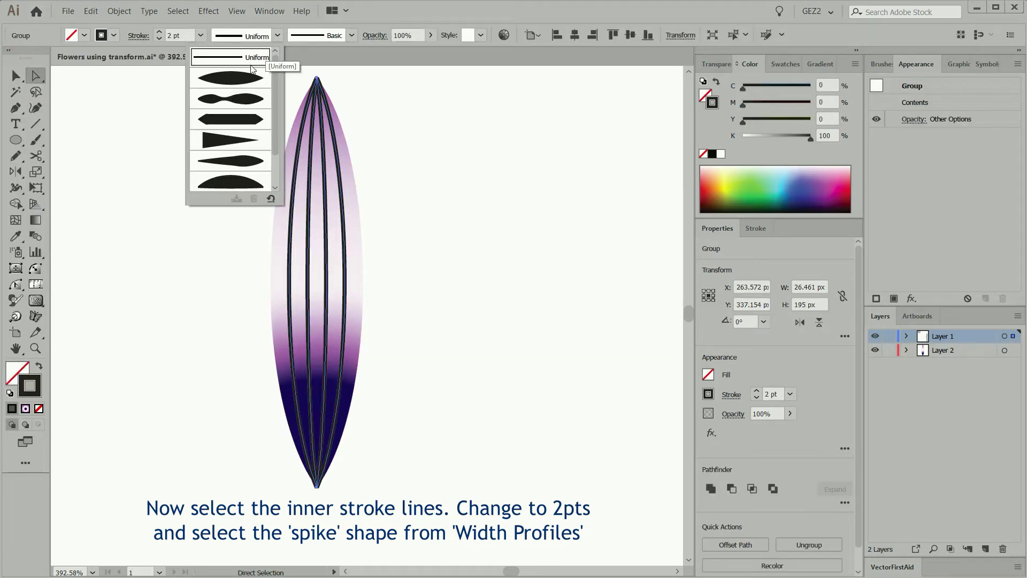
click(236, 141)
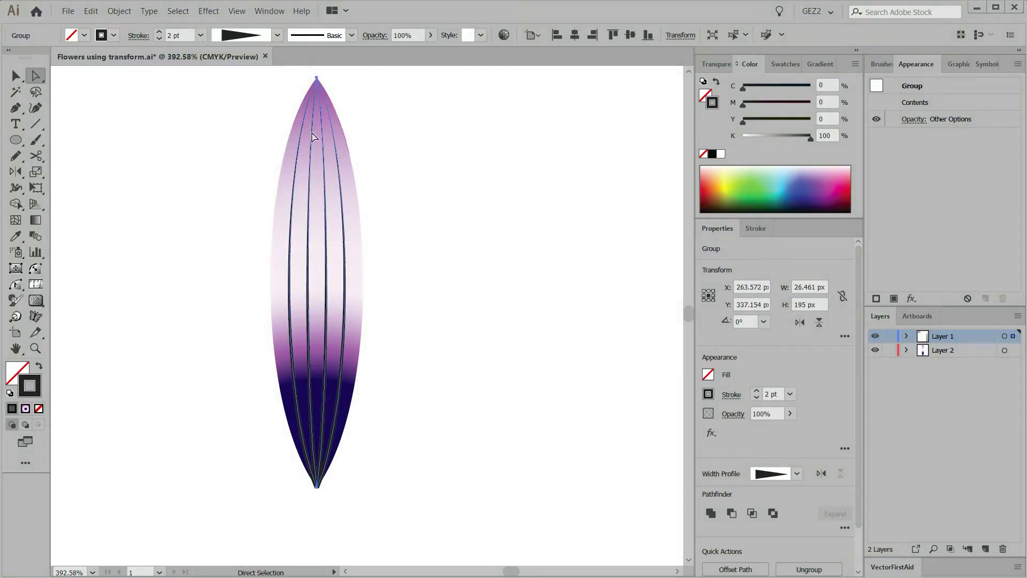
click(119, 13)
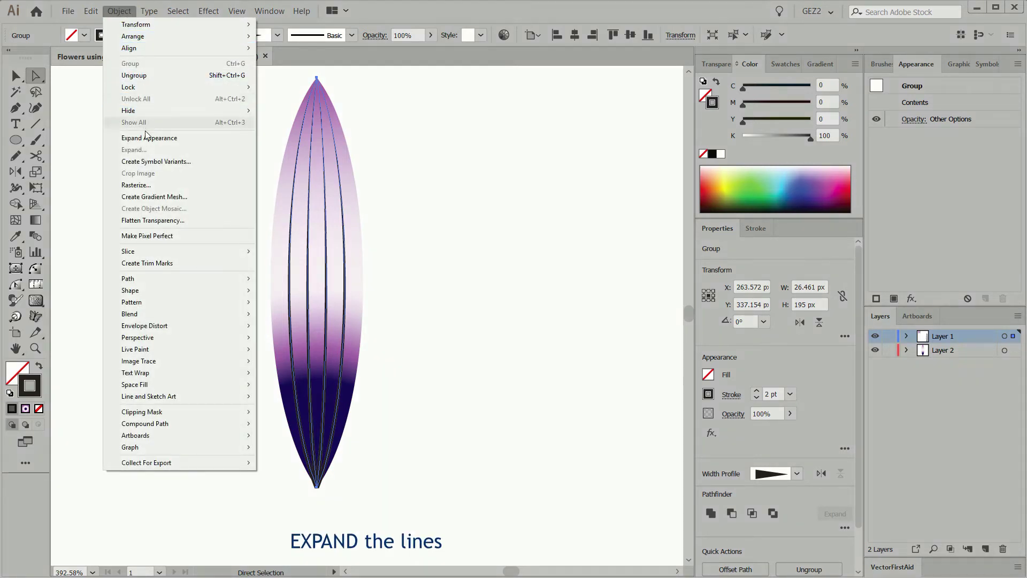
click(150, 140)
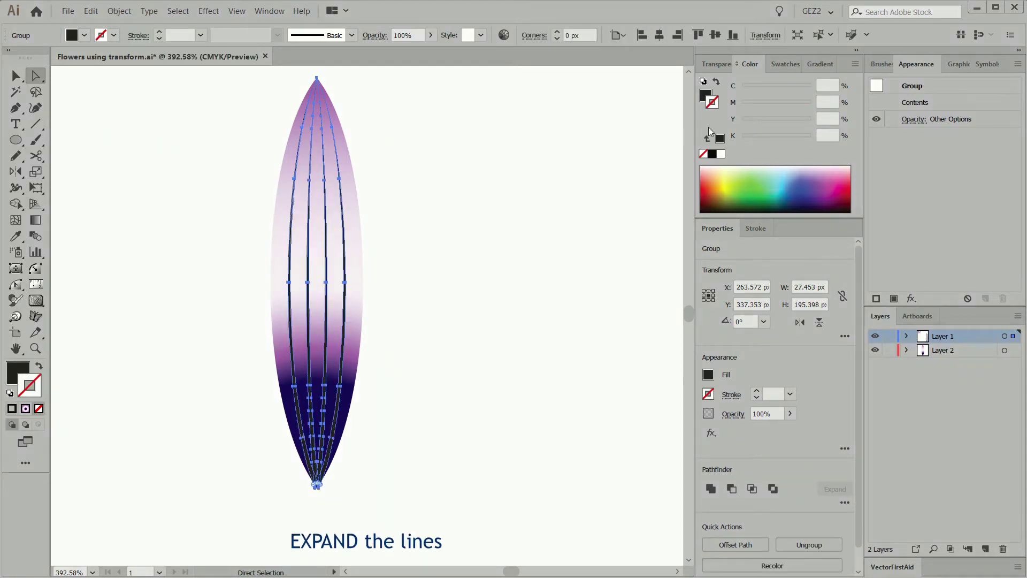
- Set the expanded vein lines' blend mode to Multiply and their opacity to 14%
click(719, 65)
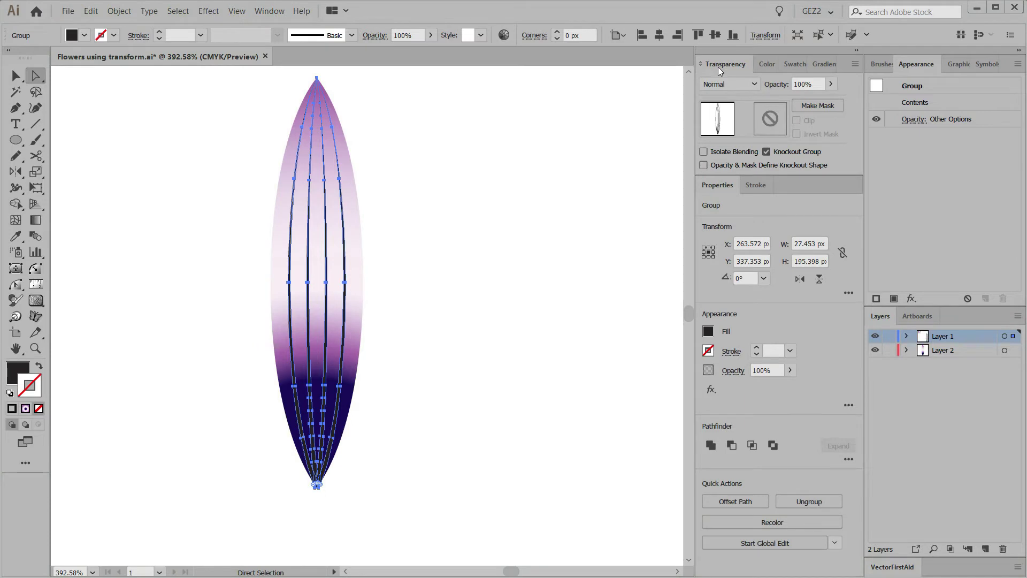
click(754, 85)
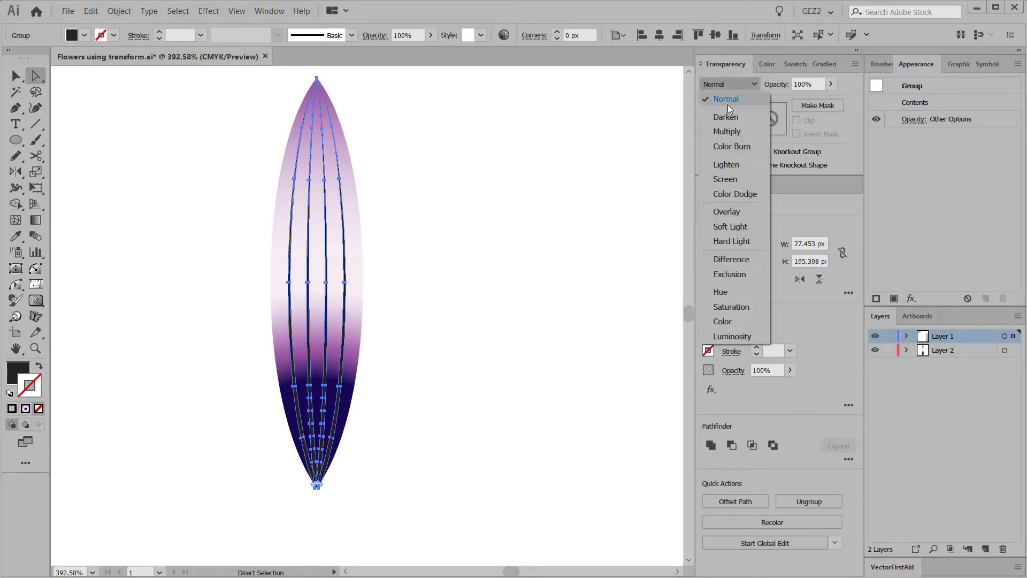
click(734, 133)
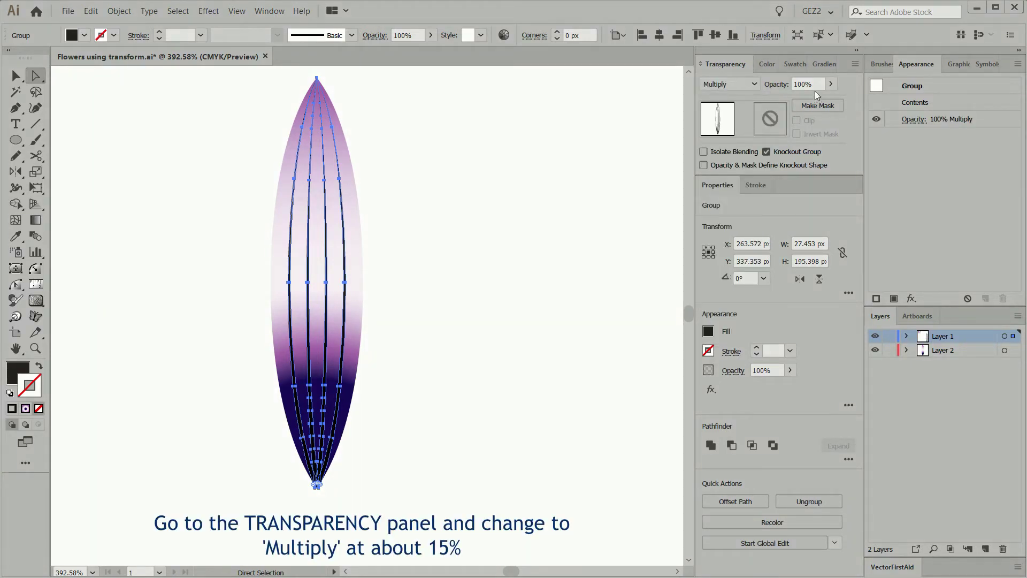
click(831, 86)
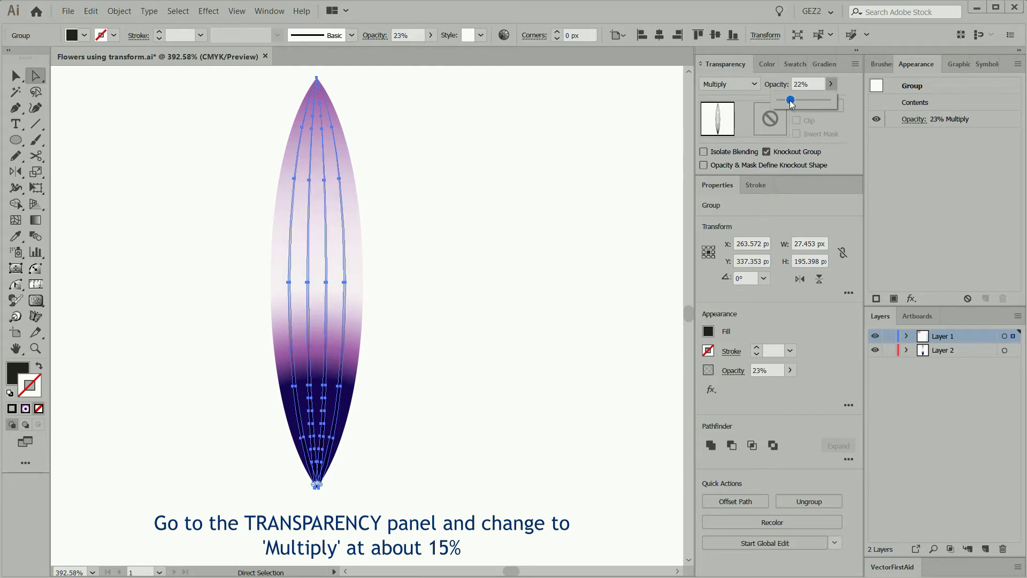
drag(793, 105, 787, 105)
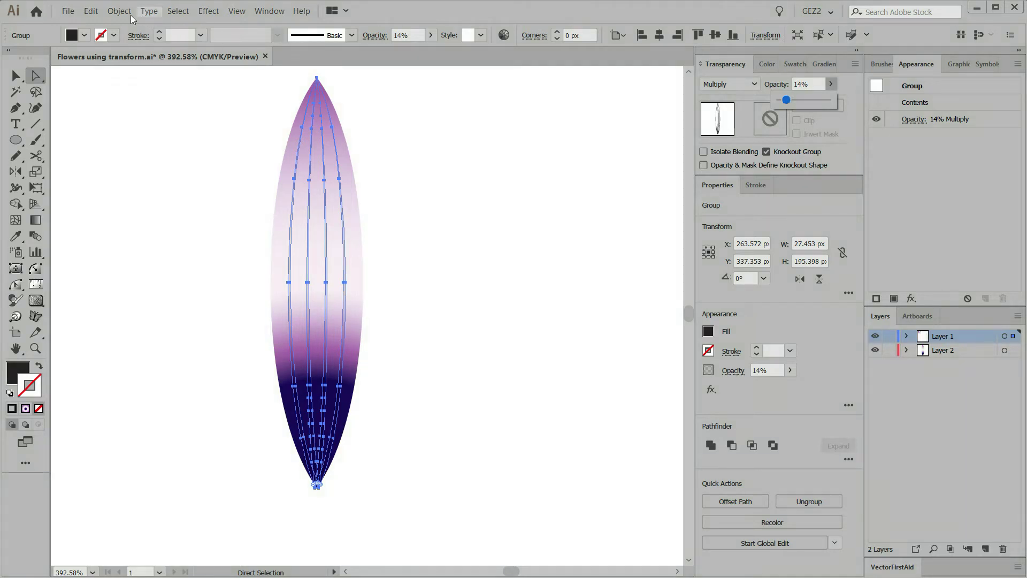
- Apply a Roughen effect to the vein lines with 0.3% relative size, detail 10/in and smooth points, and deselect them
click(210, 13)
mouse_move(245, 104)
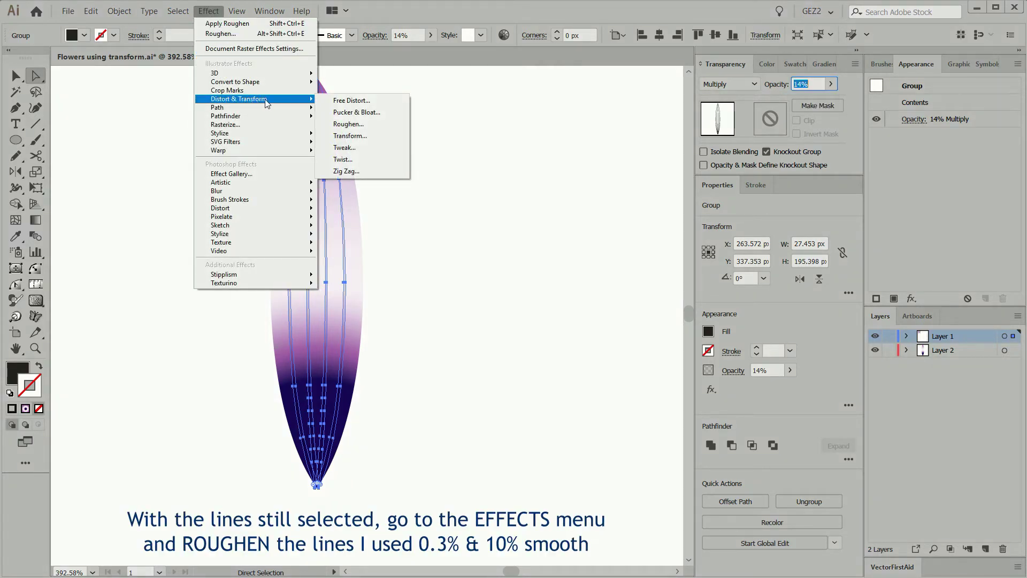
click(353, 125)
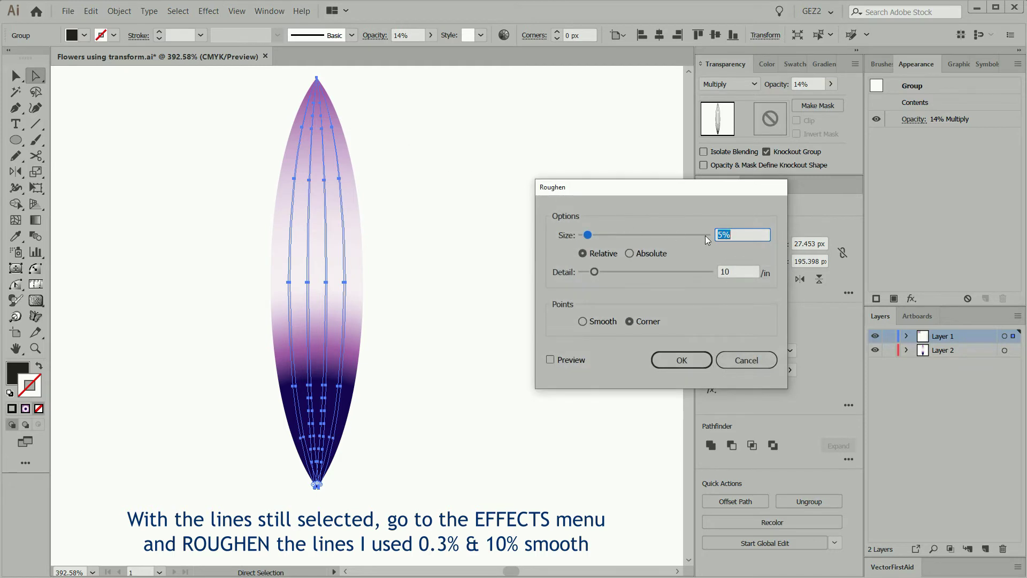
drag(723, 234, 714, 235)
text(.3)
key(Tab)
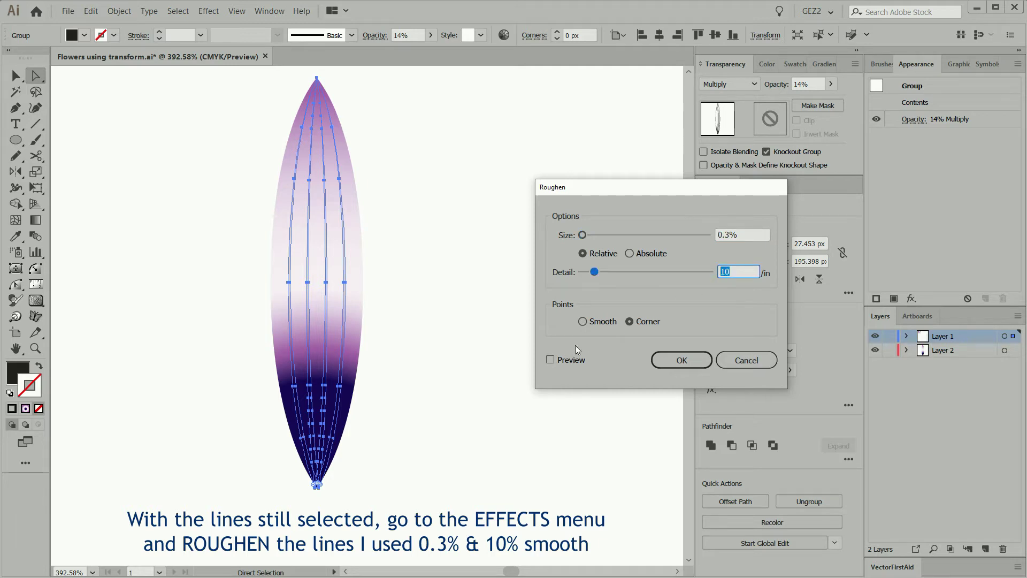
click(550, 361)
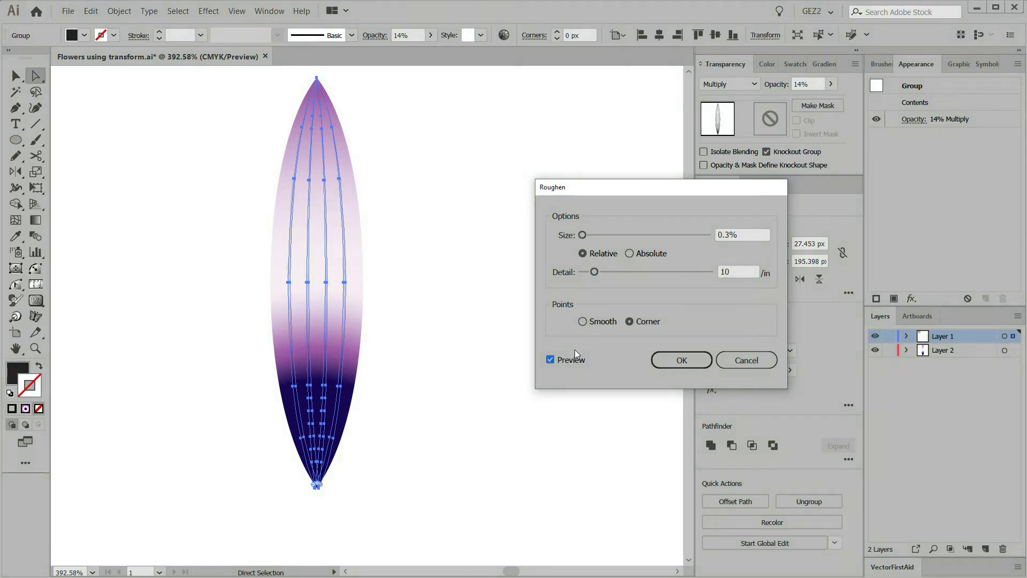
click(584, 322)
click(682, 360)
key(v)
click(482, 350)
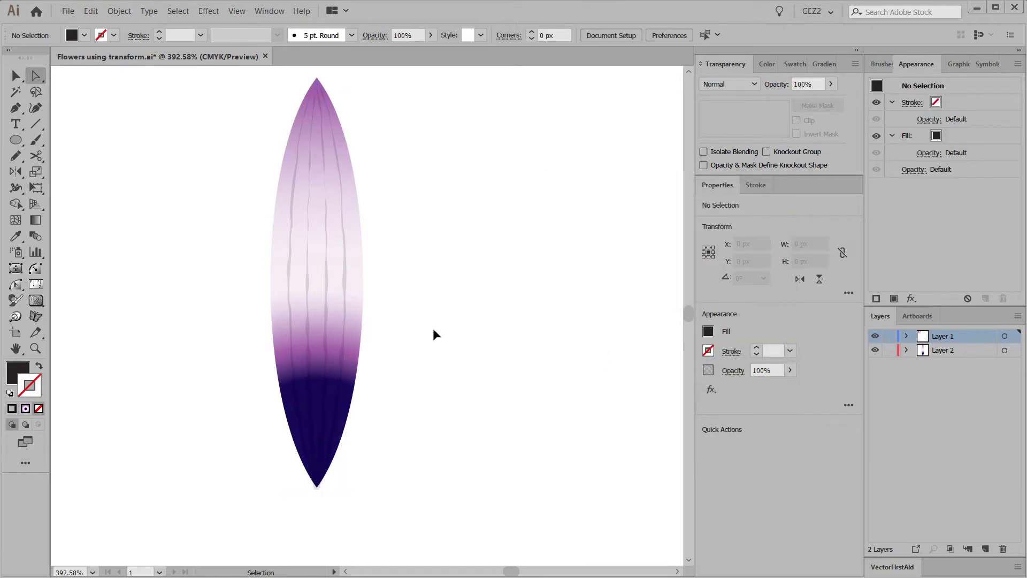
- Group the petal outline with its vein lines and centre the group horizontally on the artboard
key(a)
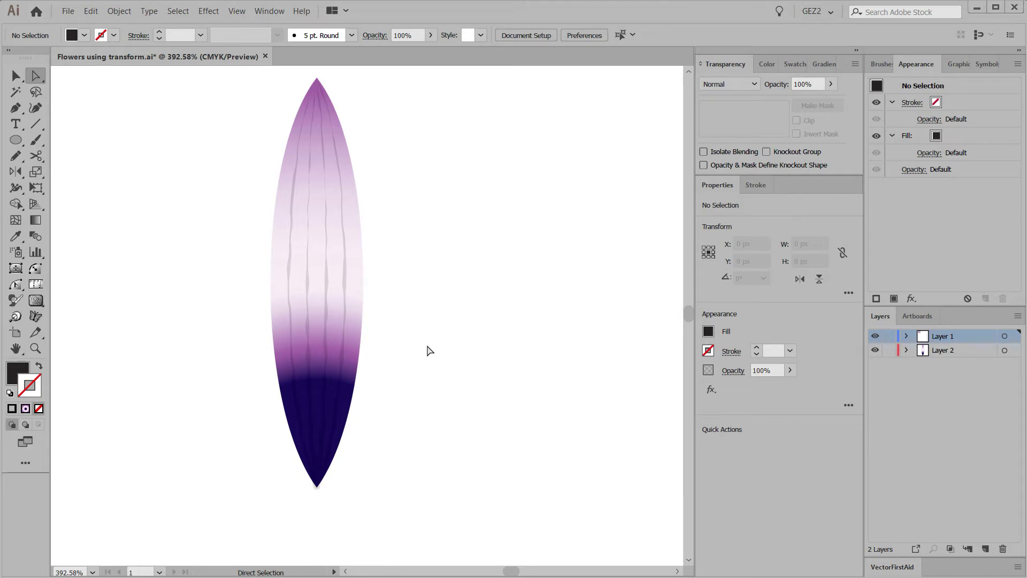
key(v)
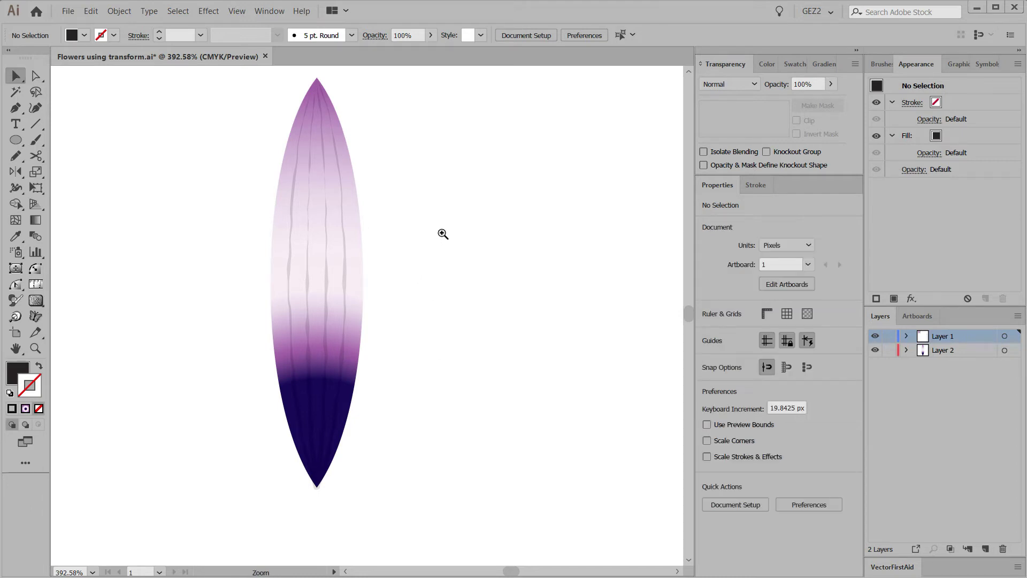
key(ctrl+0)
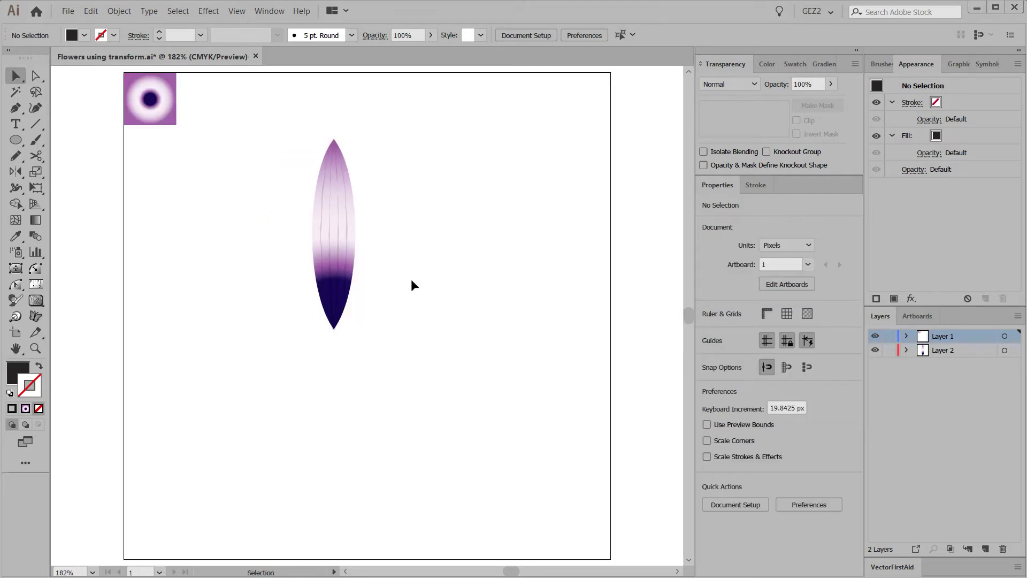
drag(443, 384, 279, 78)
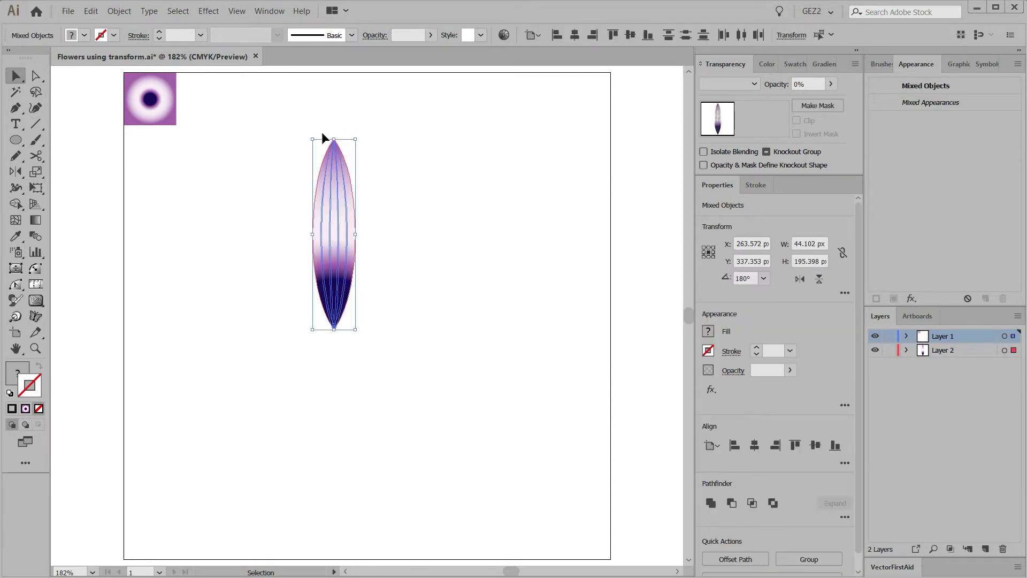
click(119, 12)
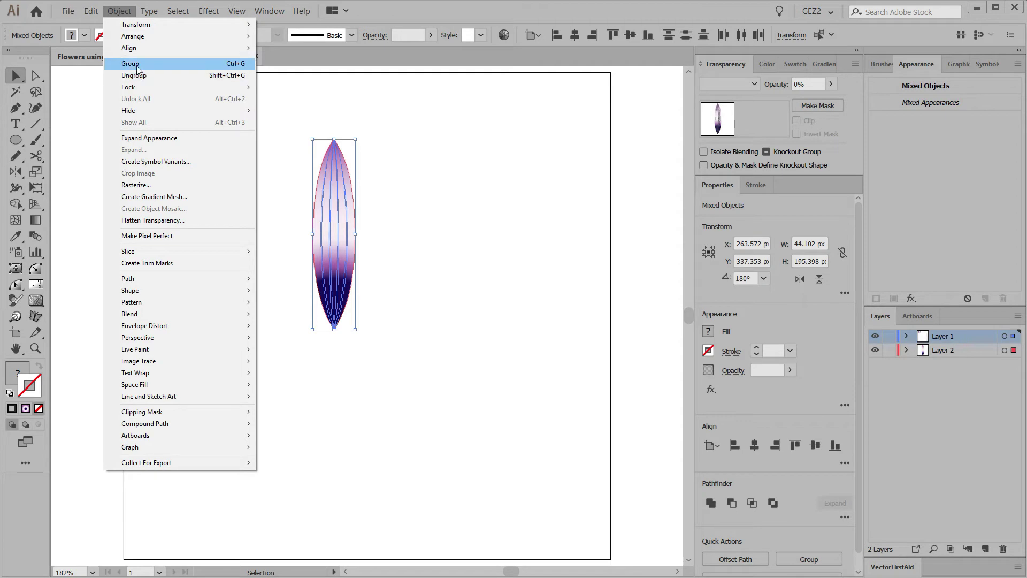
click(185, 72)
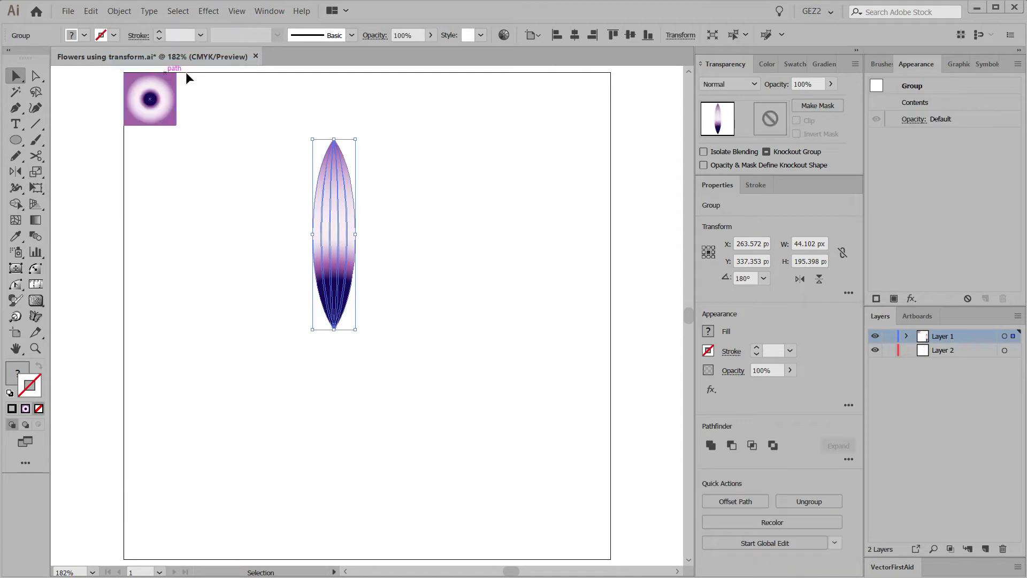
click(574, 35)
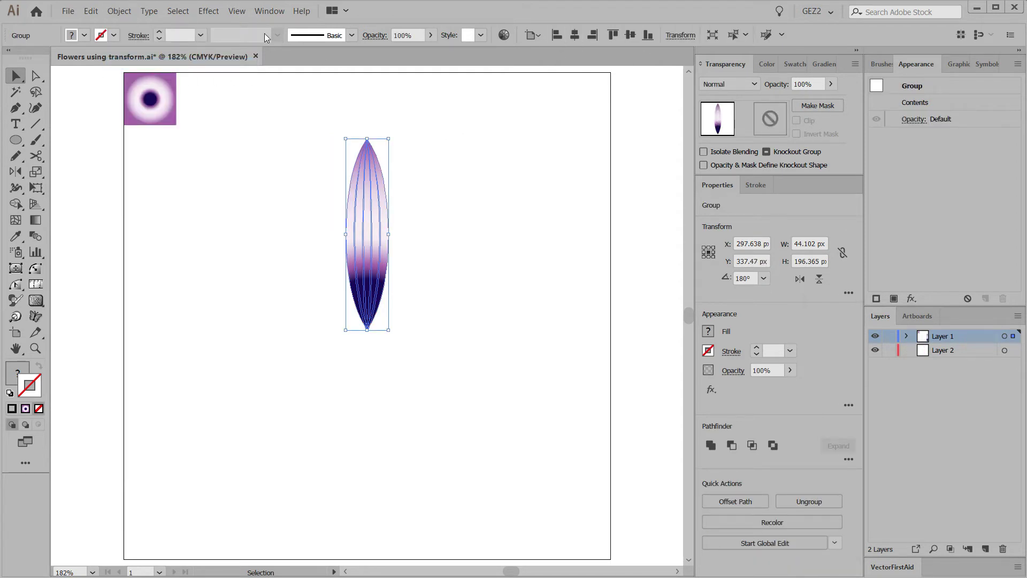
- Start a Transform effect on the petal group with the bottom-middle reference point and the preview enabled
click(209, 11)
mouse_move(242, 101)
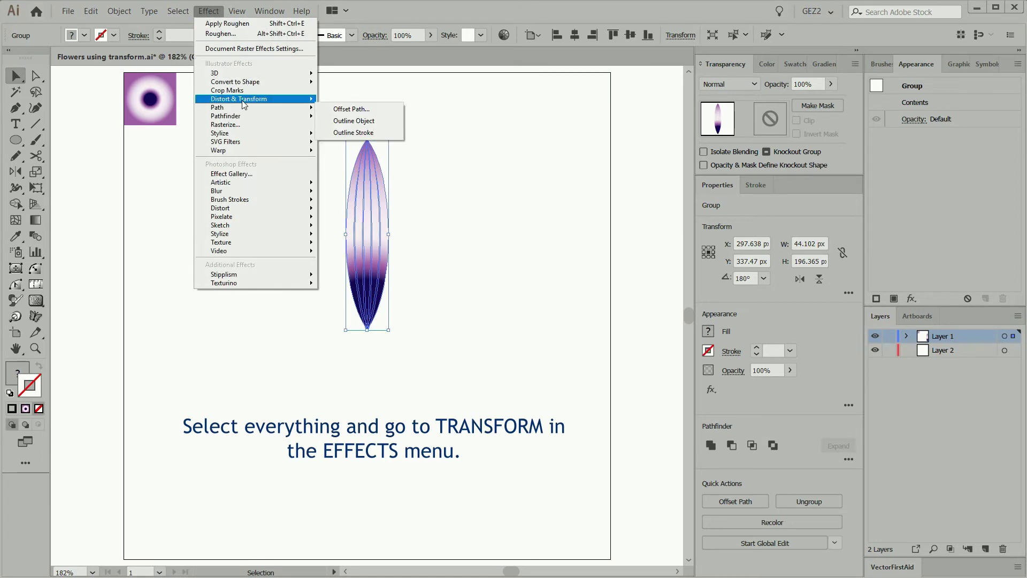
click(350, 137)
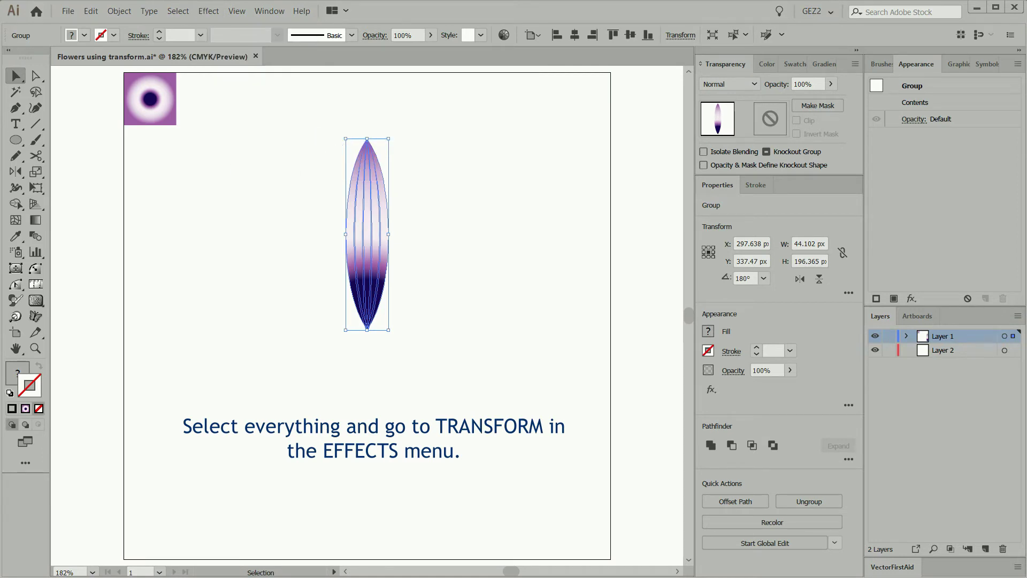
drag(137, 137, 288, 150)
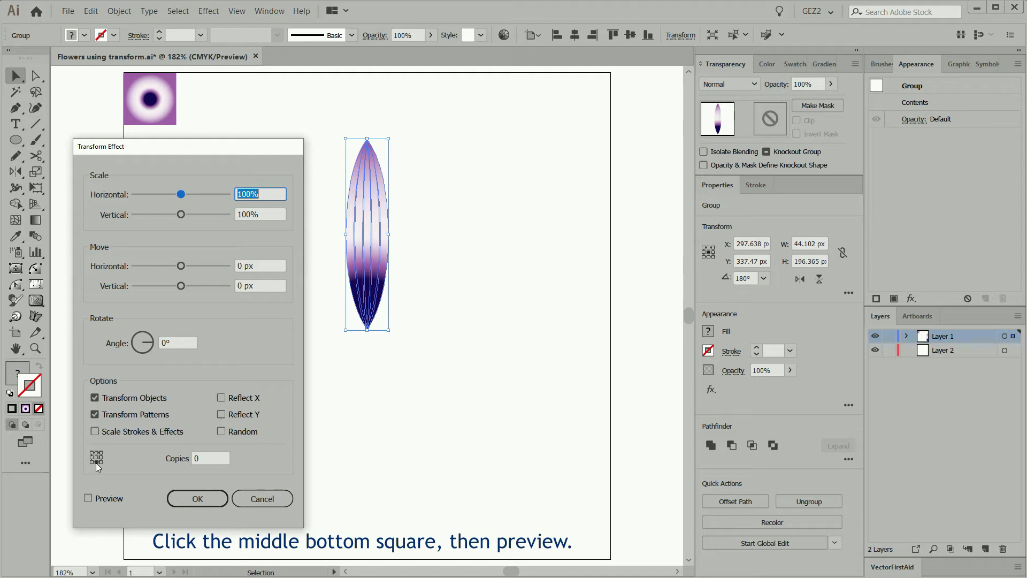
click(87, 498)
- Set the Transform effect's rotation angle to 360/12 degrees
click(170, 343)
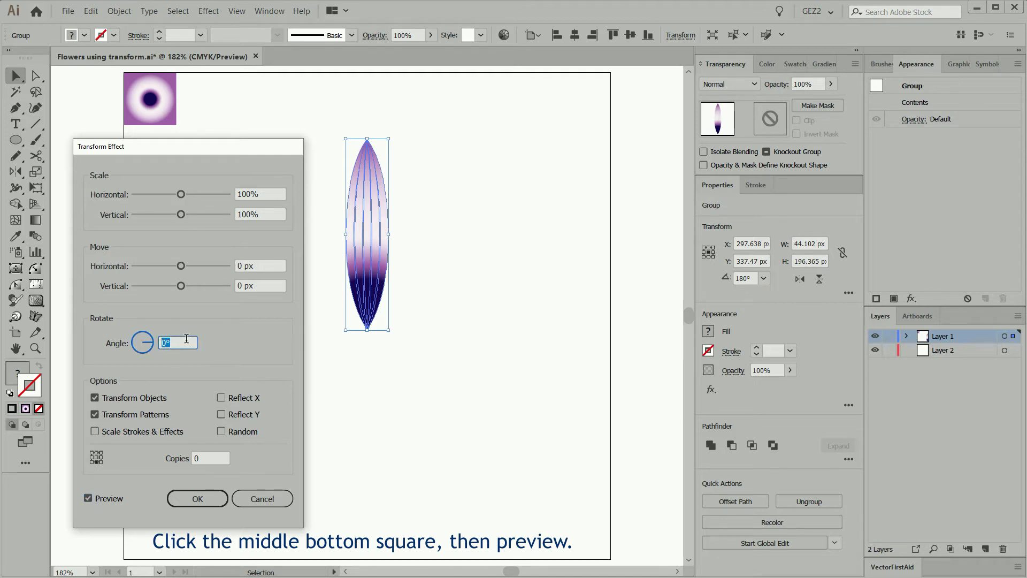
text(360)
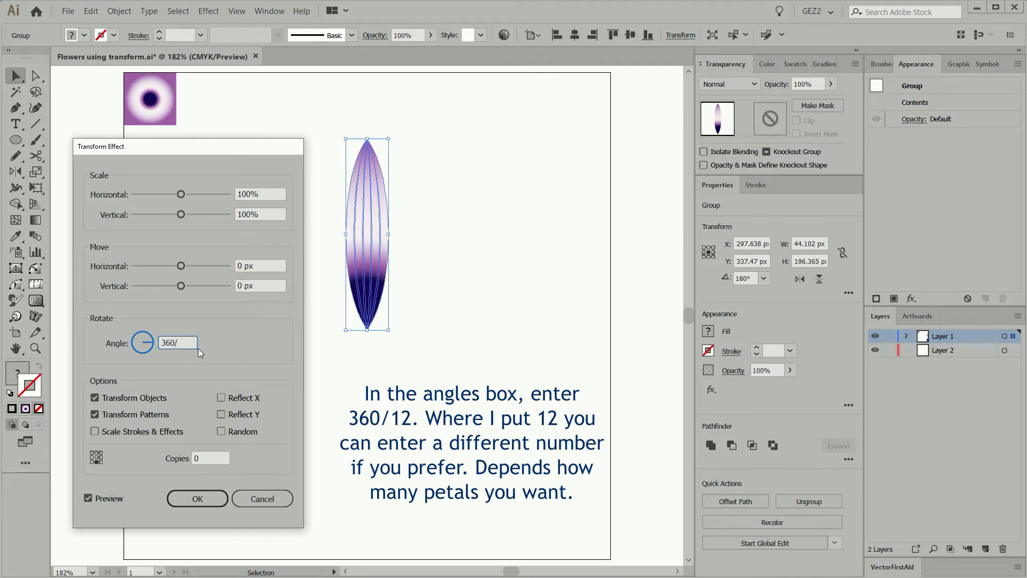
text(/12)
- Set the Transform effect to 11 copies to complete the ring of petals, apply it and deselect the flower
click(201, 461)
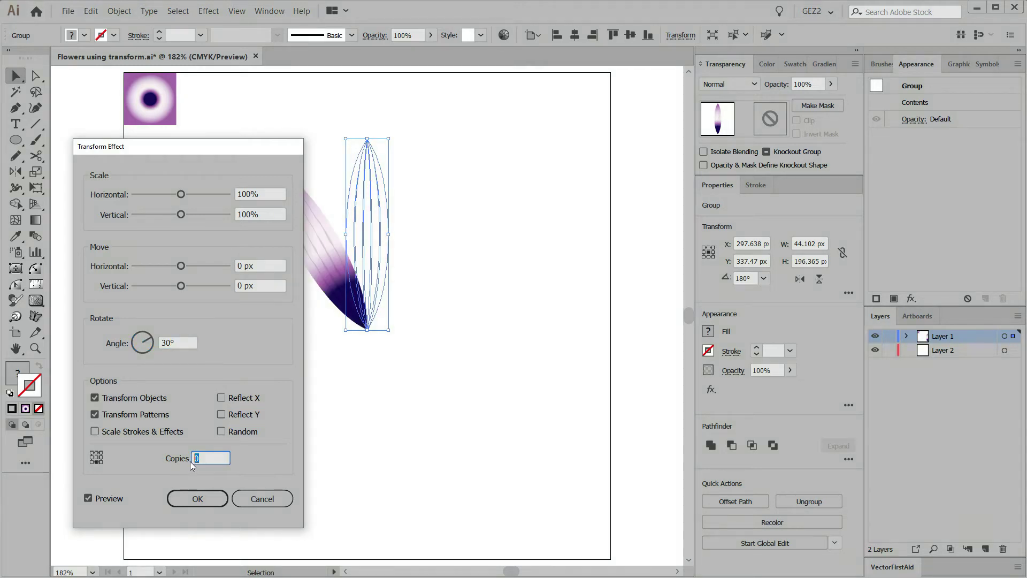
key(Up)
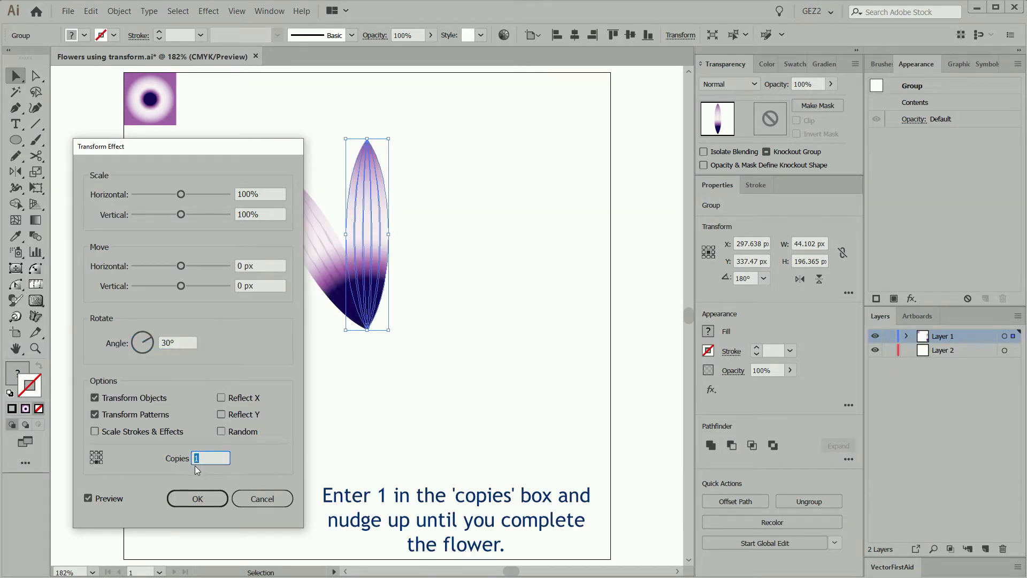
key(Up)
key(Up)
key(Up)
key(Up)
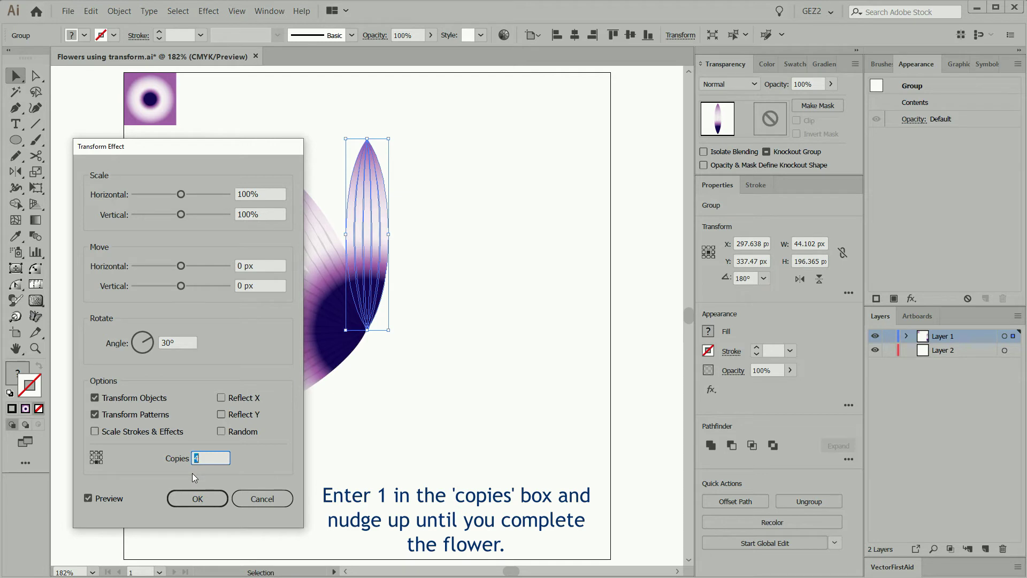
key(Up)
key(Up)
key(Up)
key(Up)
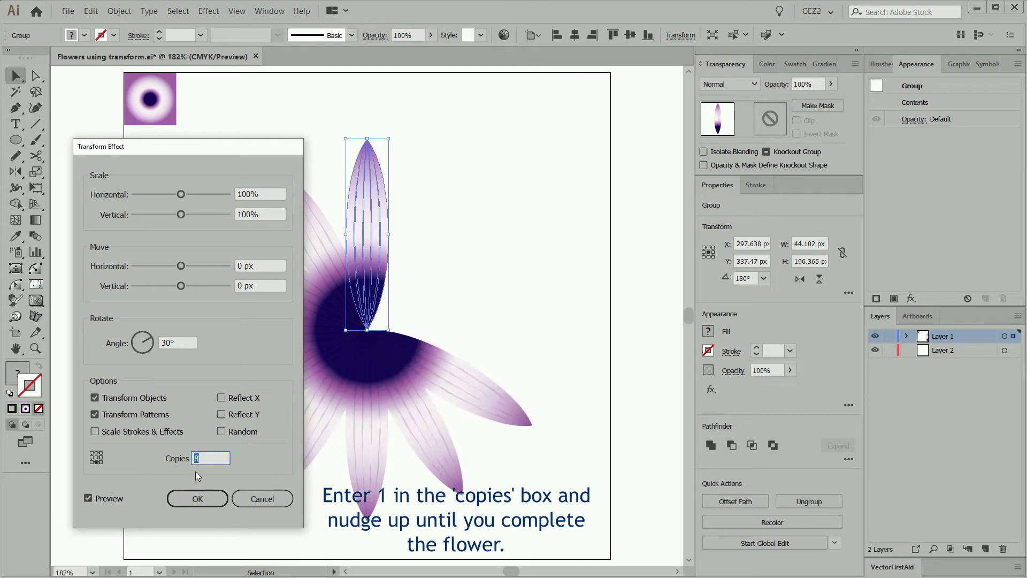
key(Up)
key(Up)
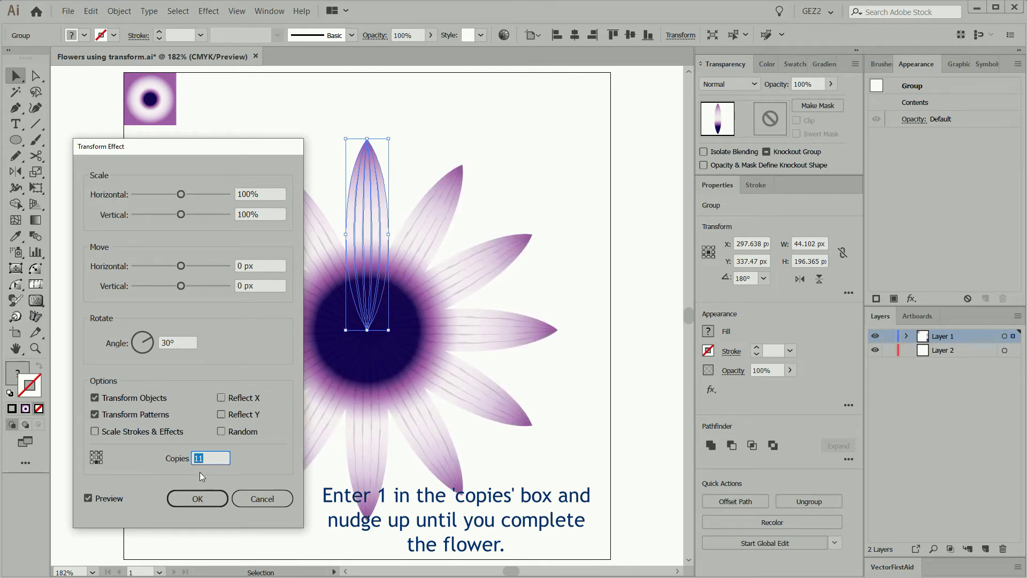
click(216, 498)
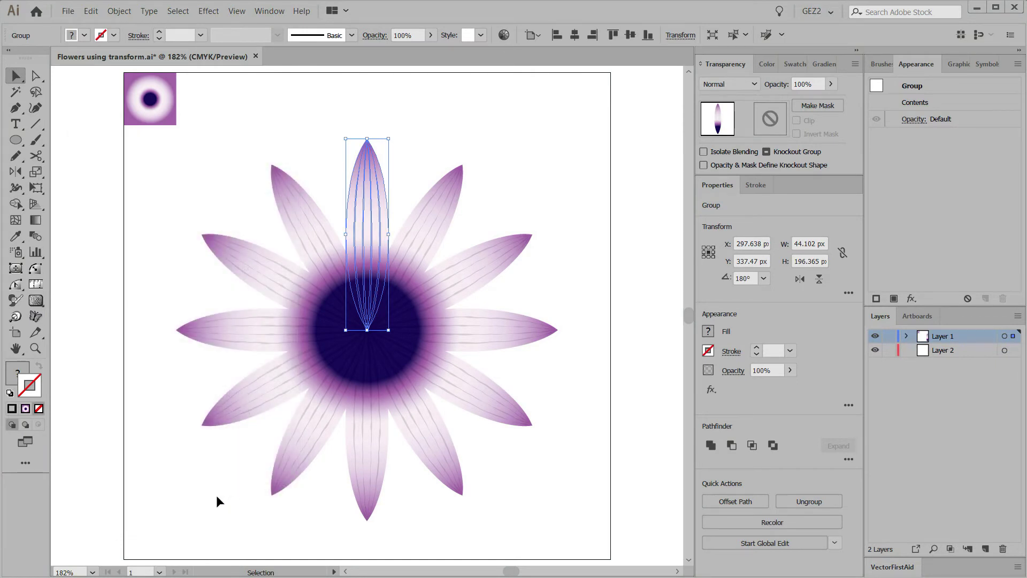
click(554, 294)
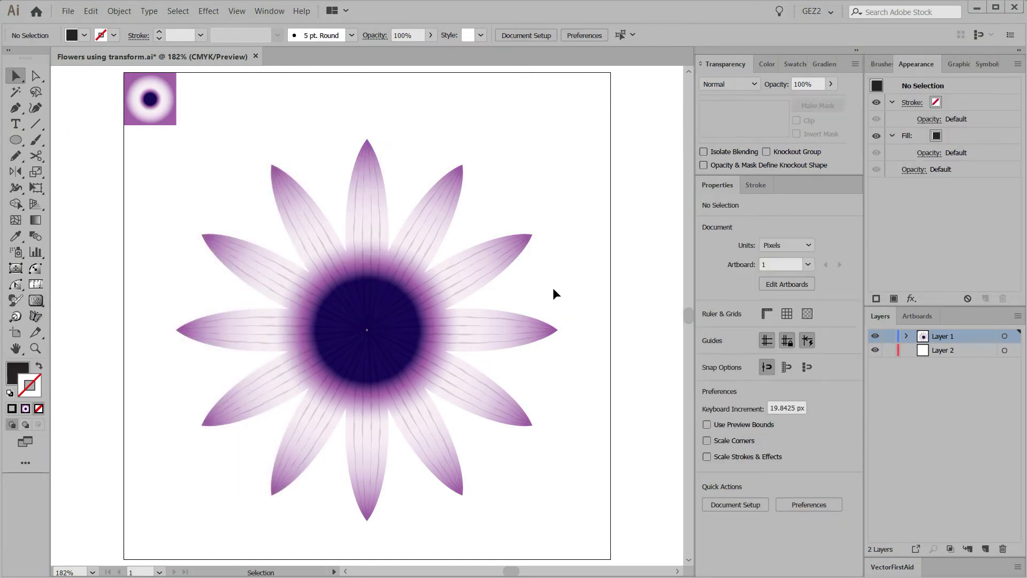
- Check the flower's underlying paths in Outline view and return to Preview mode
click(240, 12)
click(257, 35)
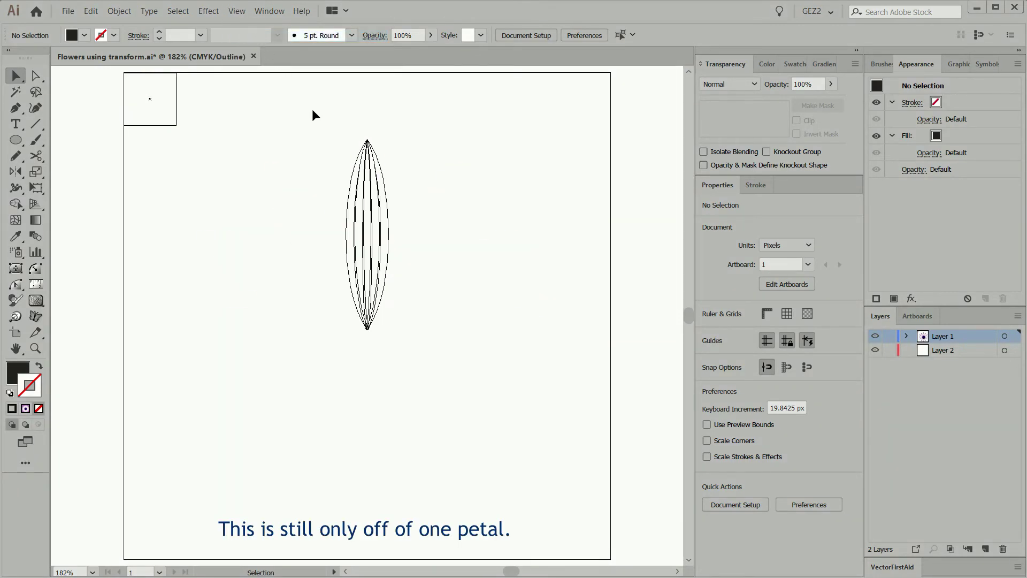
click(237, 12)
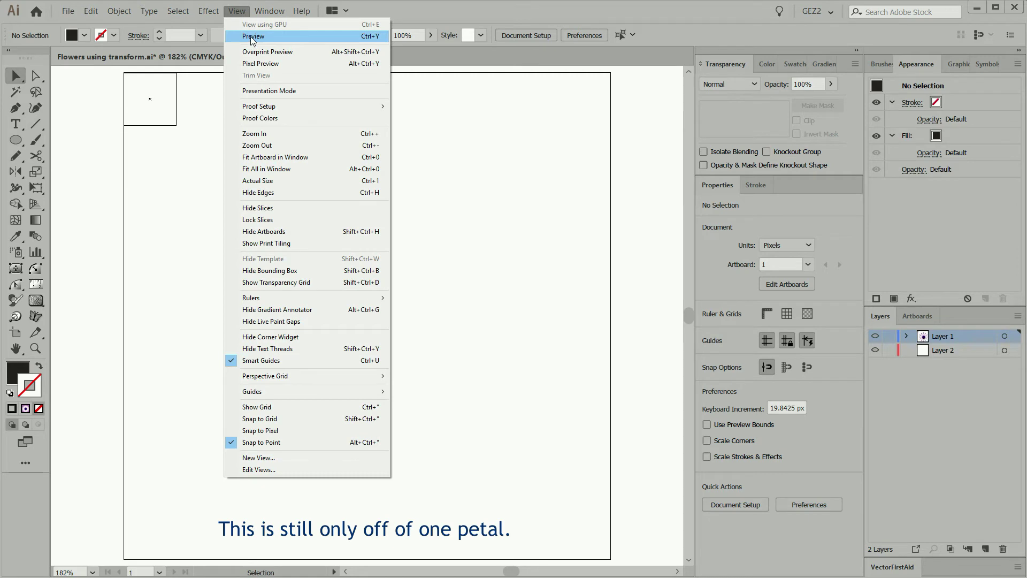
click(251, 35)
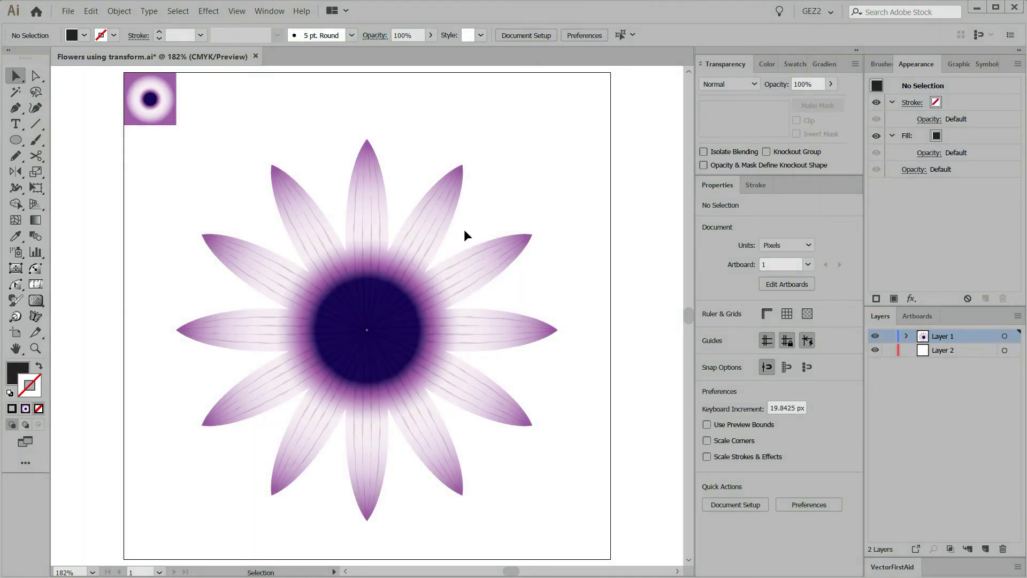
- Draw a circle about 196 px wide over the upper petals with a navy fill of C 95, M 84, Y 0, K 49 and no stroke
key(l)
mouse_move(410, 182)
mouse_down()
mouse_move(511, 262)
mouse_move(504, 257)
mouse_up()
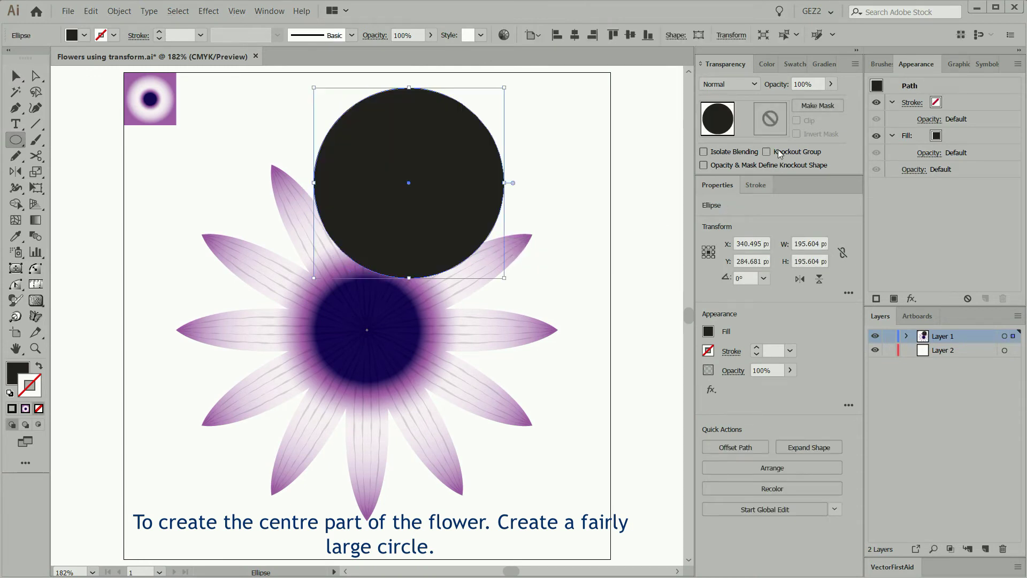
click(777, 66)
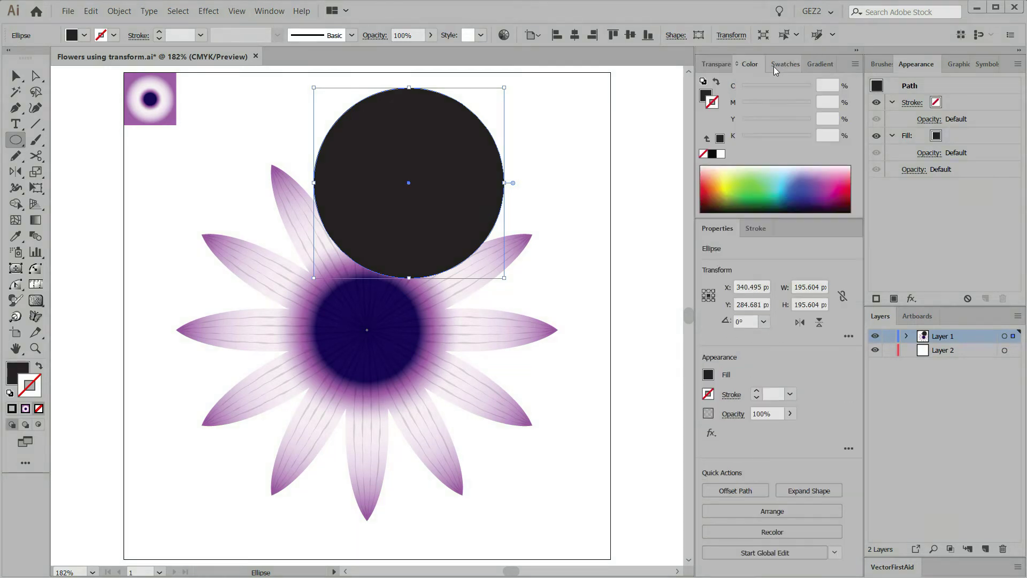
click(810, 180)
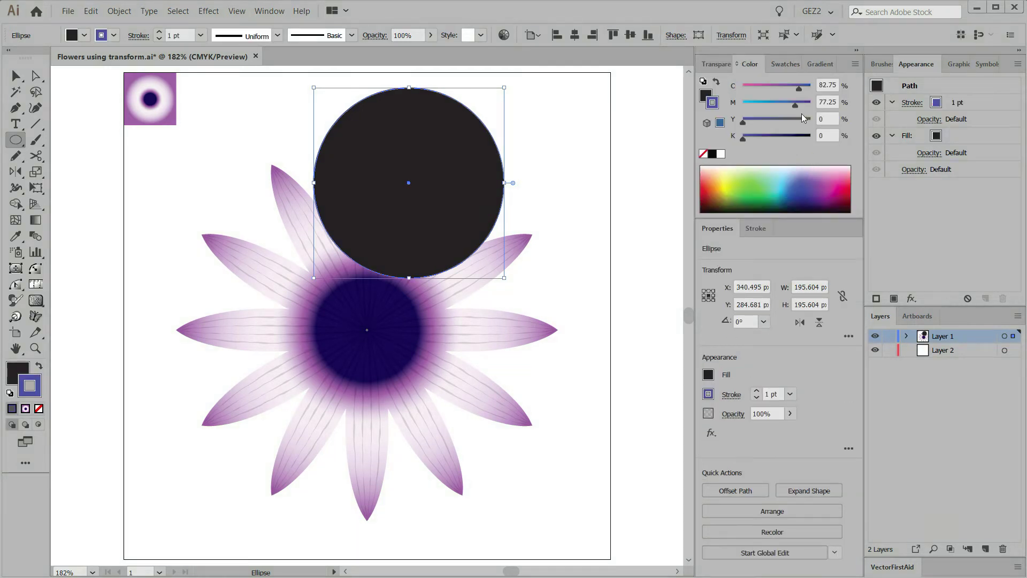
mouse_move(799, 89)
mouse_down()
mouse_move(807, 89)
mouse_move(800, 110)
mouse_up()
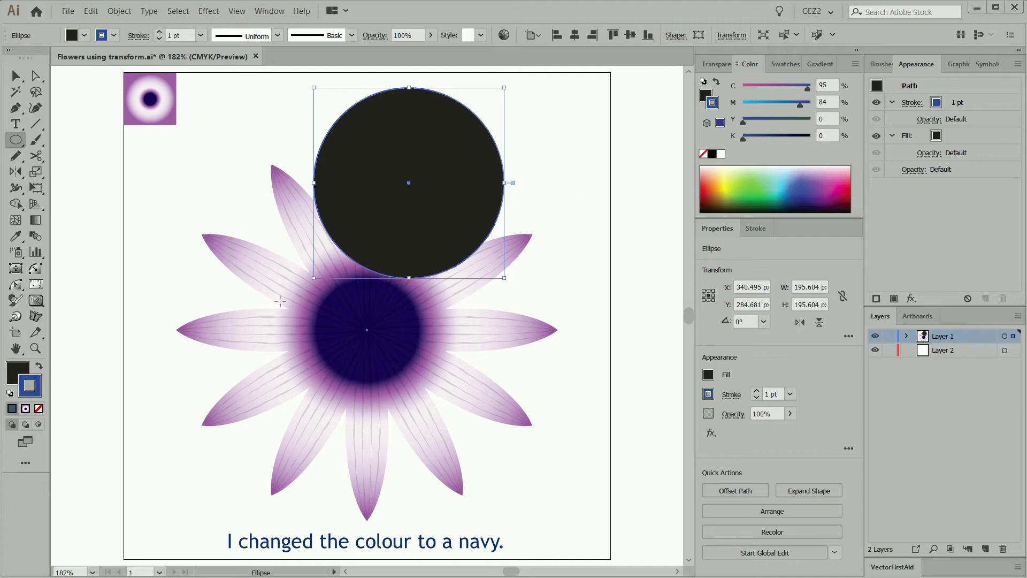
click(39, 366)
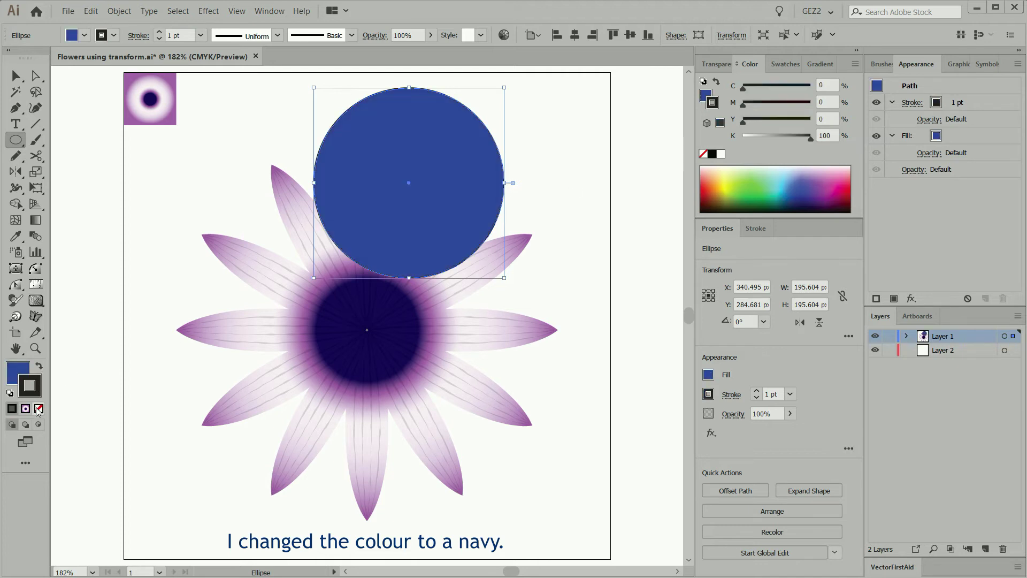
click(39, 409)
click(24, 374)
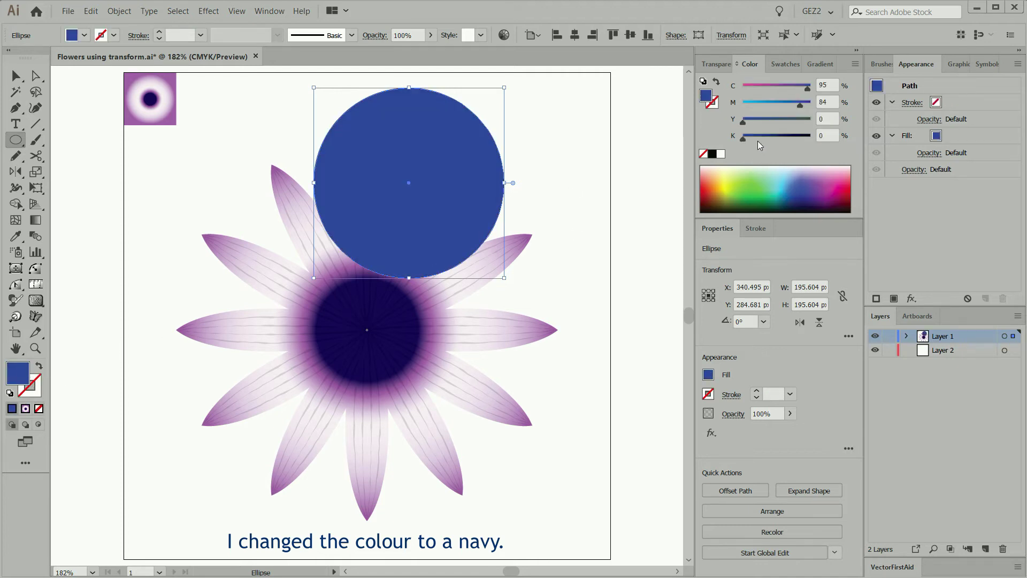
drag(744, 138, 772, 139)
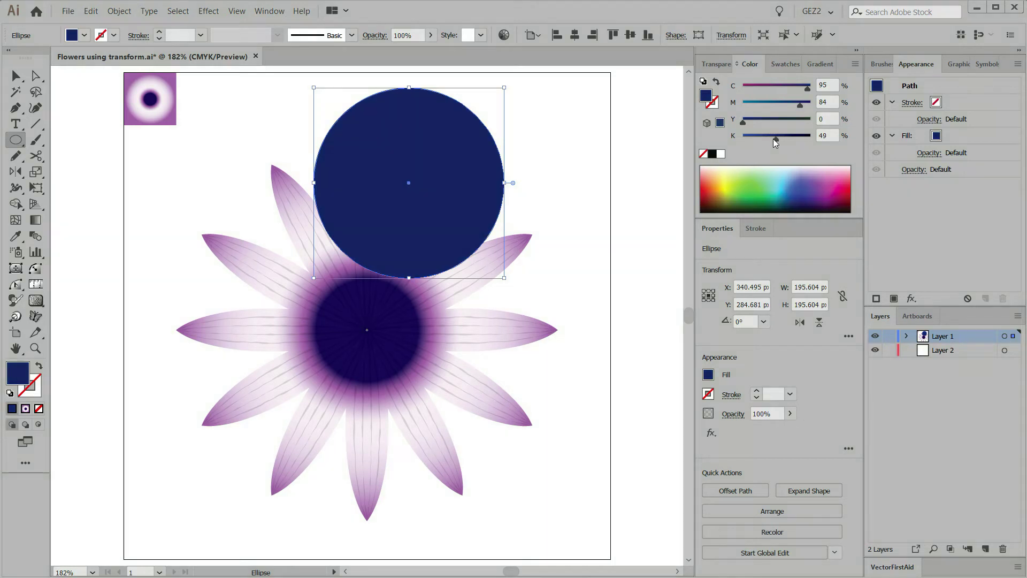
- Apply a Pointillize effect with a cell size of 17 to the navy circle
click(210, 12)
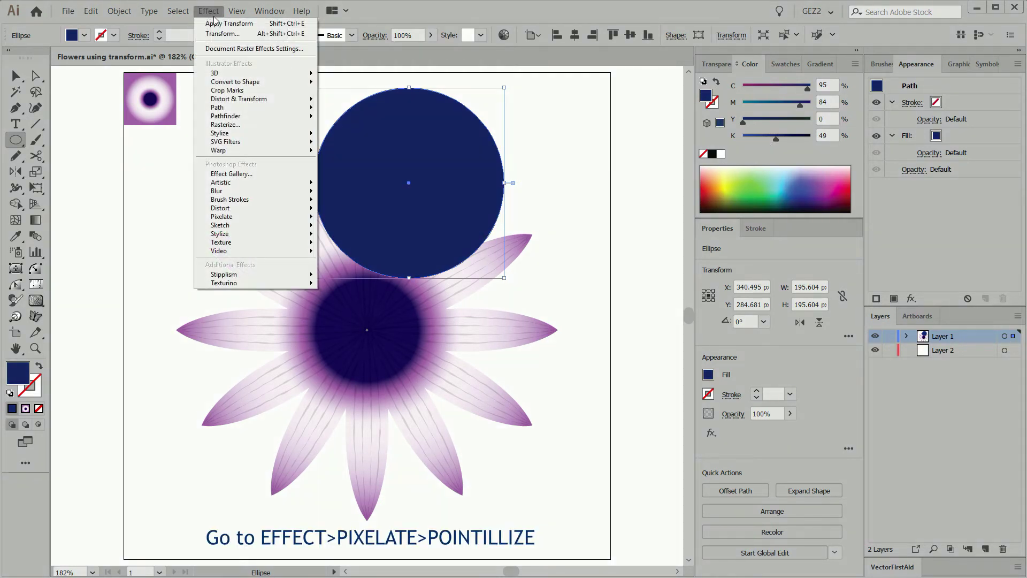
mouse_move(261, 140)
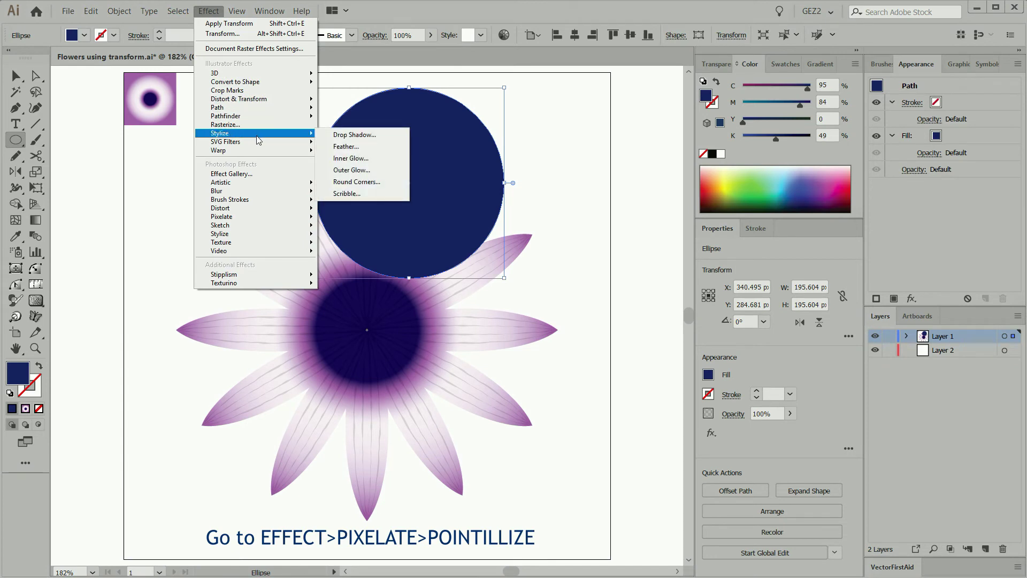
mouse_move(247, 216)
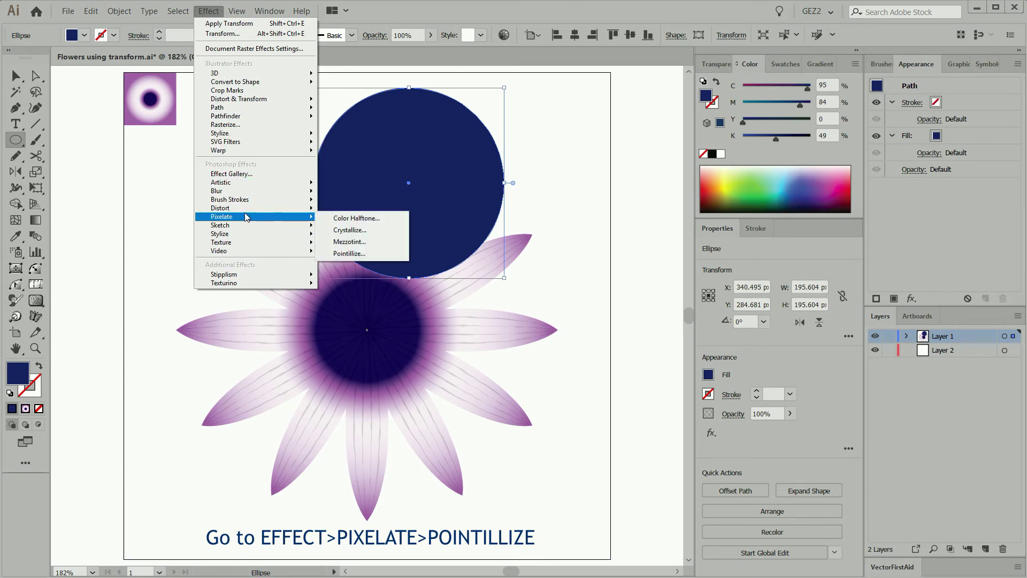
click(348, 254)
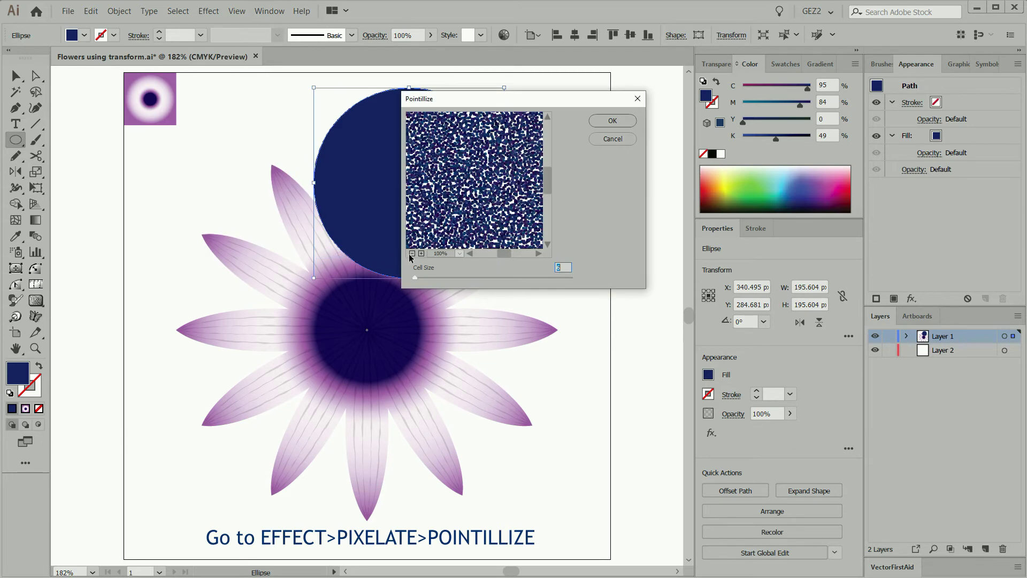
drag(415, 278, 422, 276)
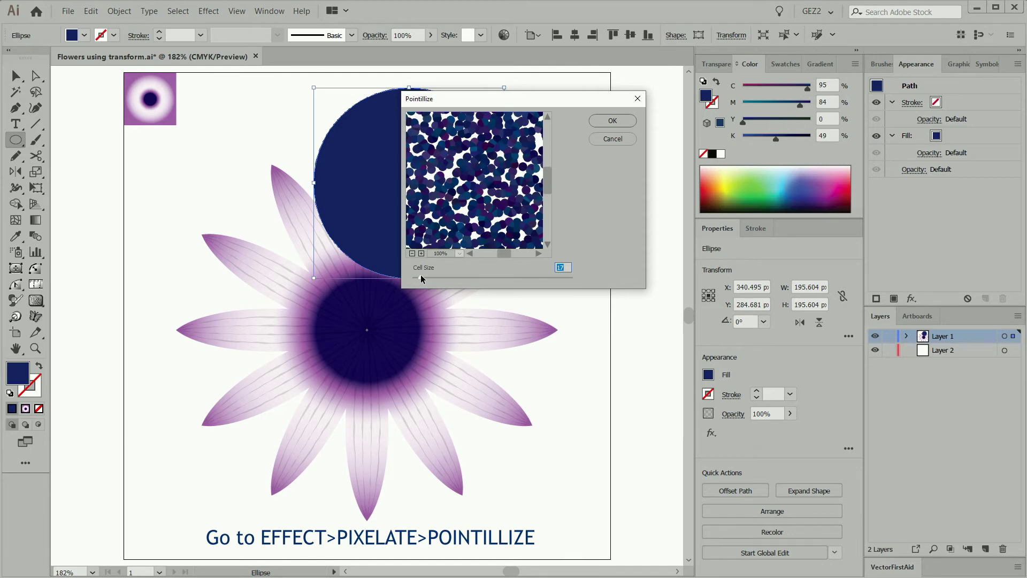
click(602, 122)
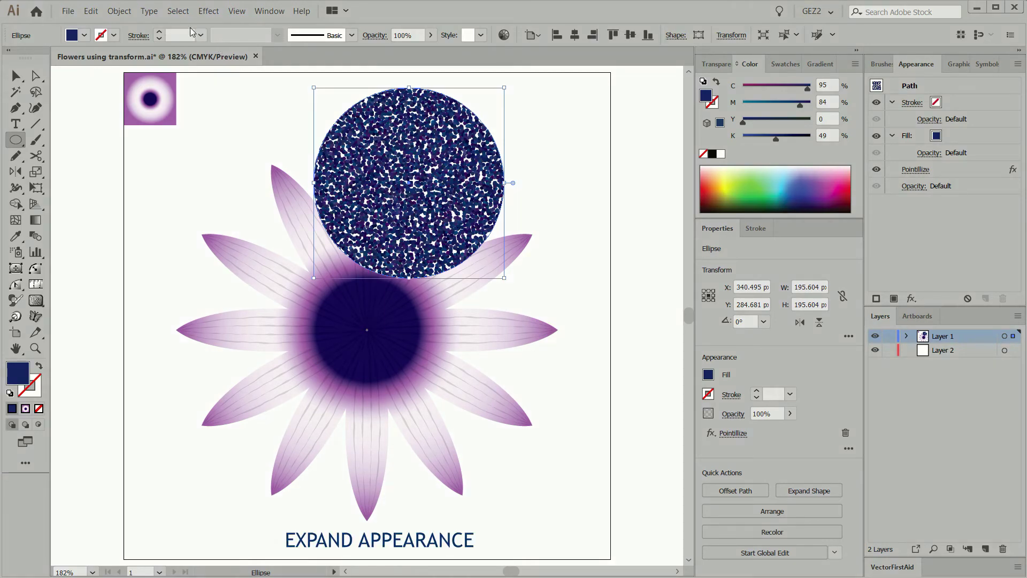
- Expand the circle's appearance and image-trace it with the 3 Colors preset
click(120, 11)
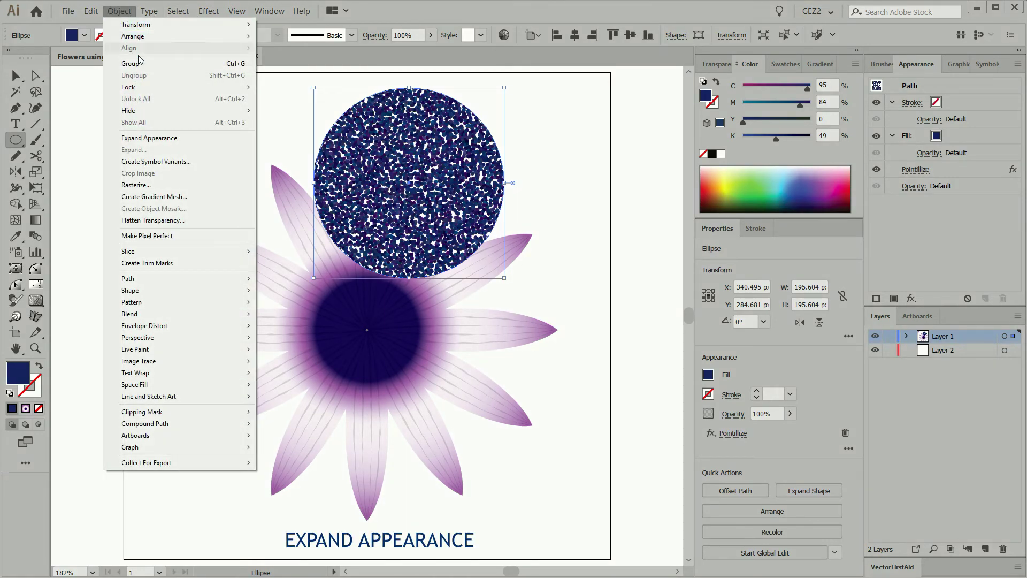
click(150, 139)
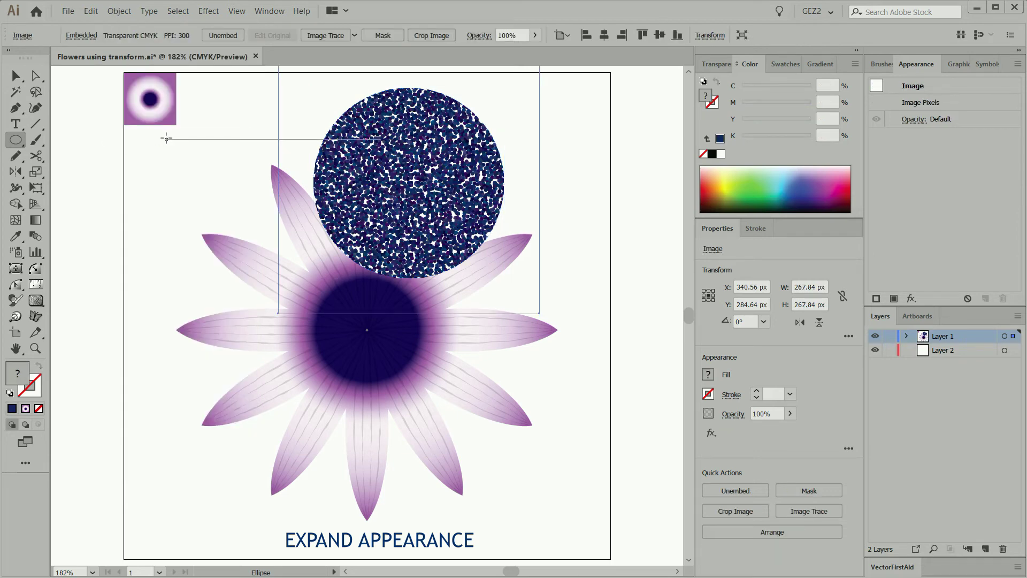
click(354, 35)
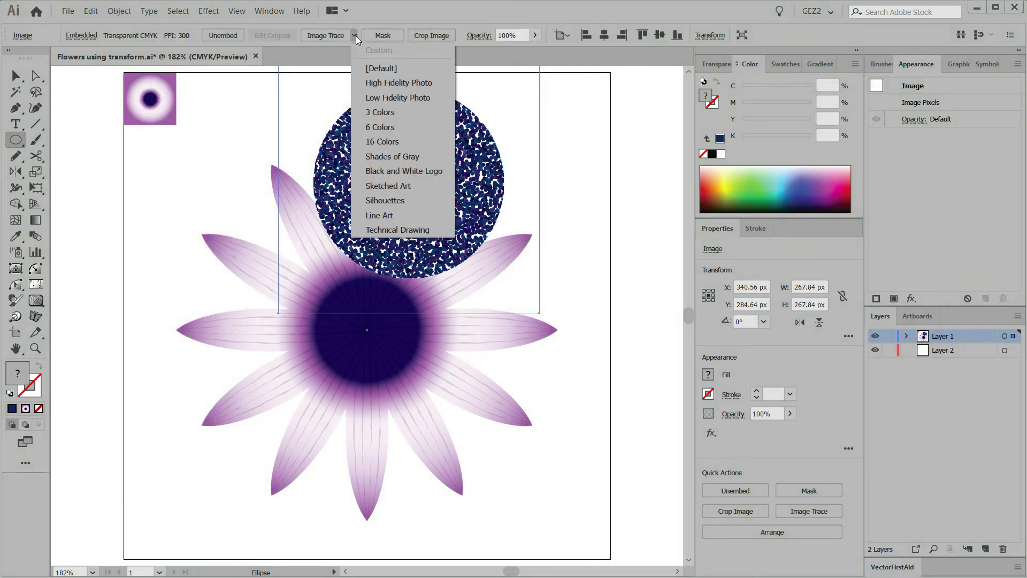
click(386, 111)
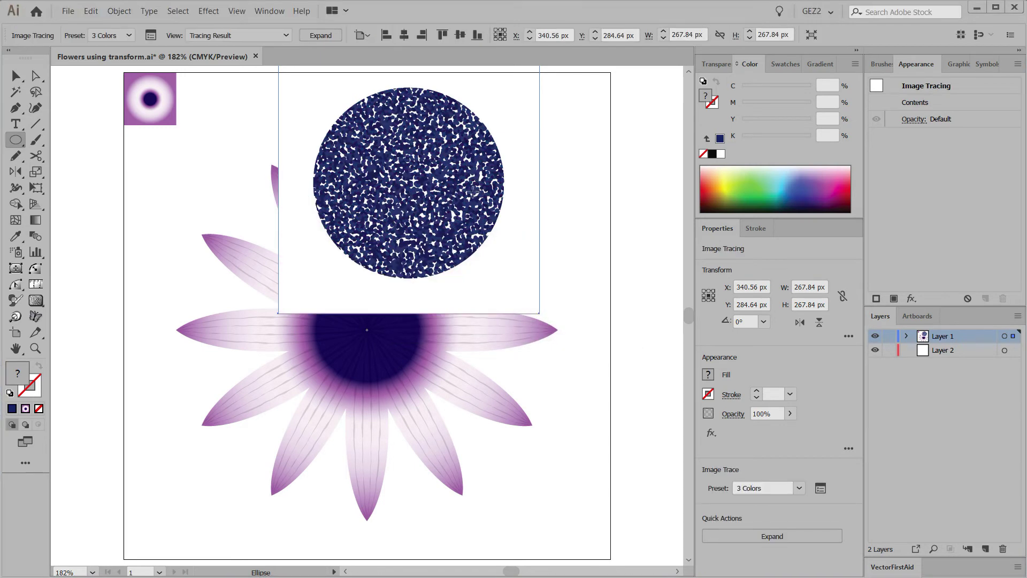
- Expand the traced circle into vector shapes with Object and Fill enabled, and deselect it
click(119, 11)
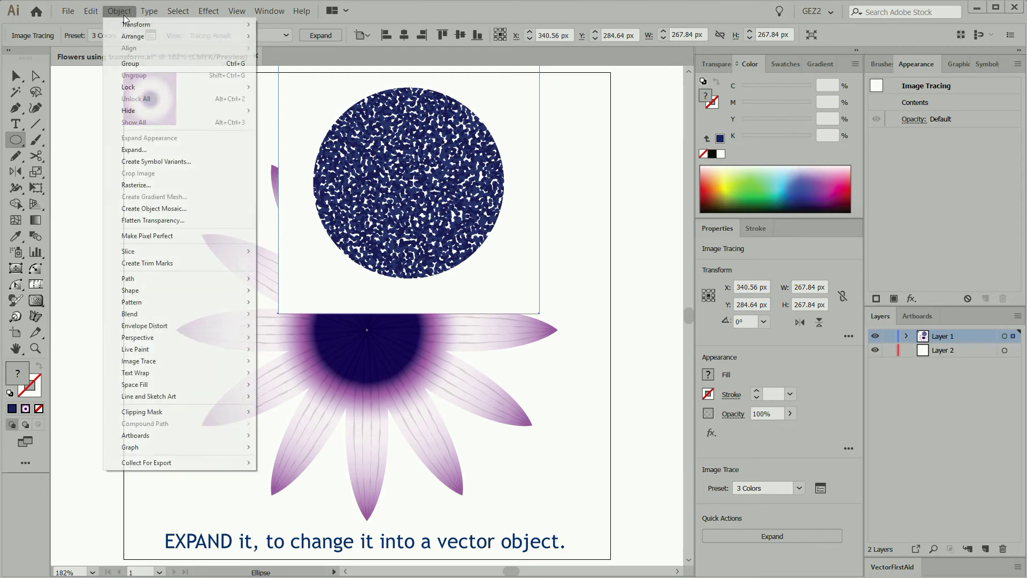
mouse_move(139, 25)
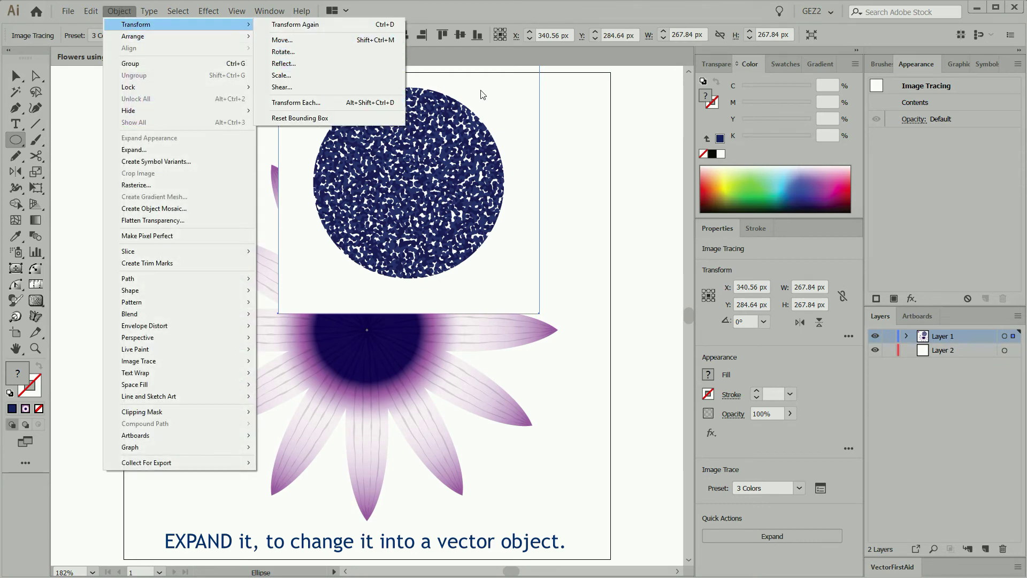
click(135, 151)
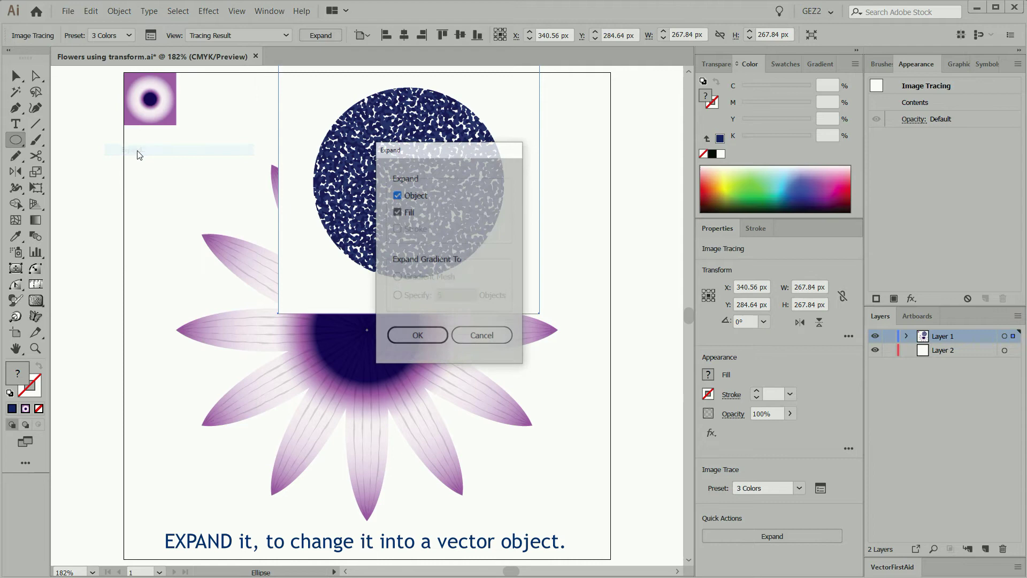
click(403, 332)
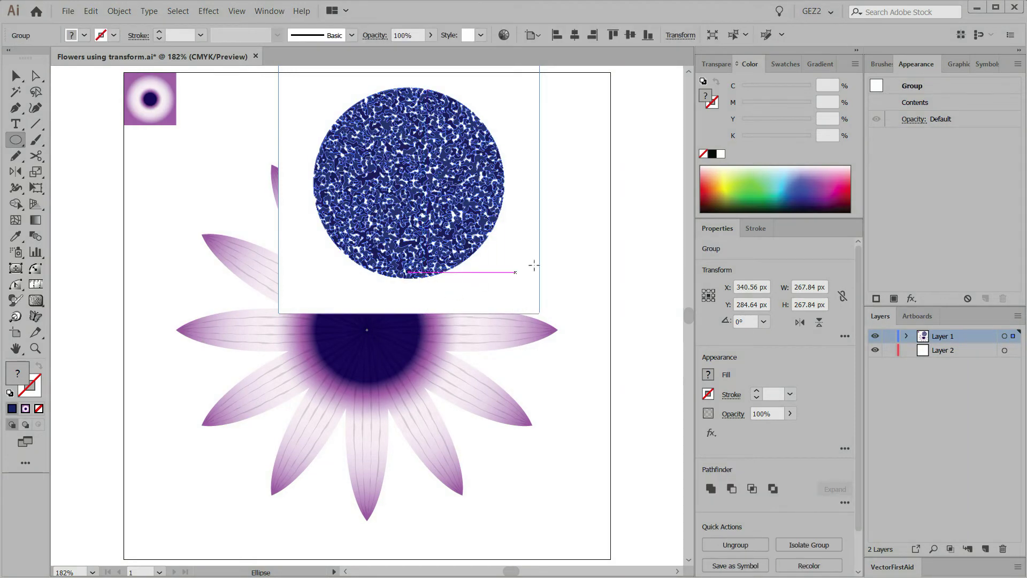
key(ctrl+shift+a)
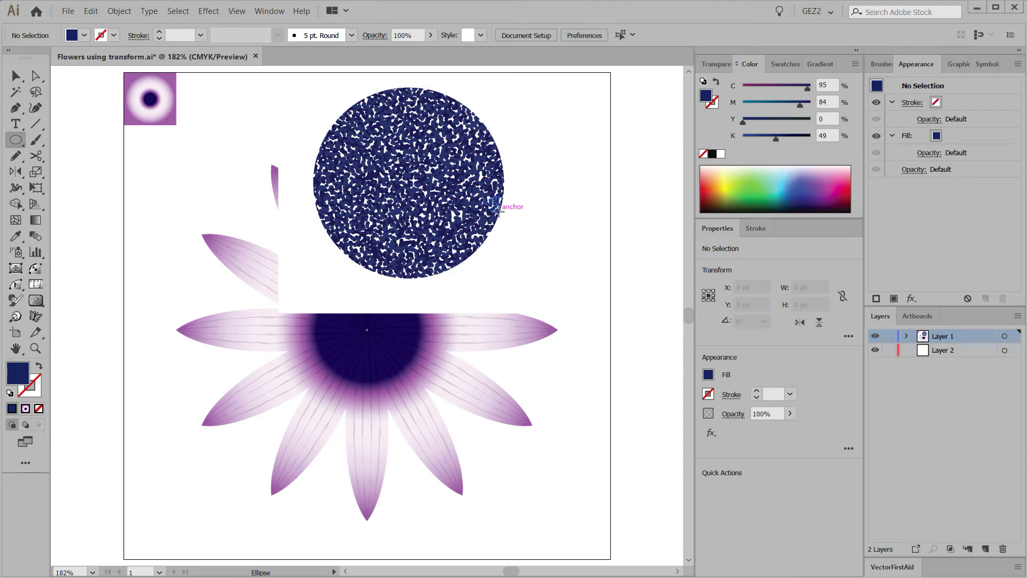
key(ctrl+y)
key(ctrl+y)
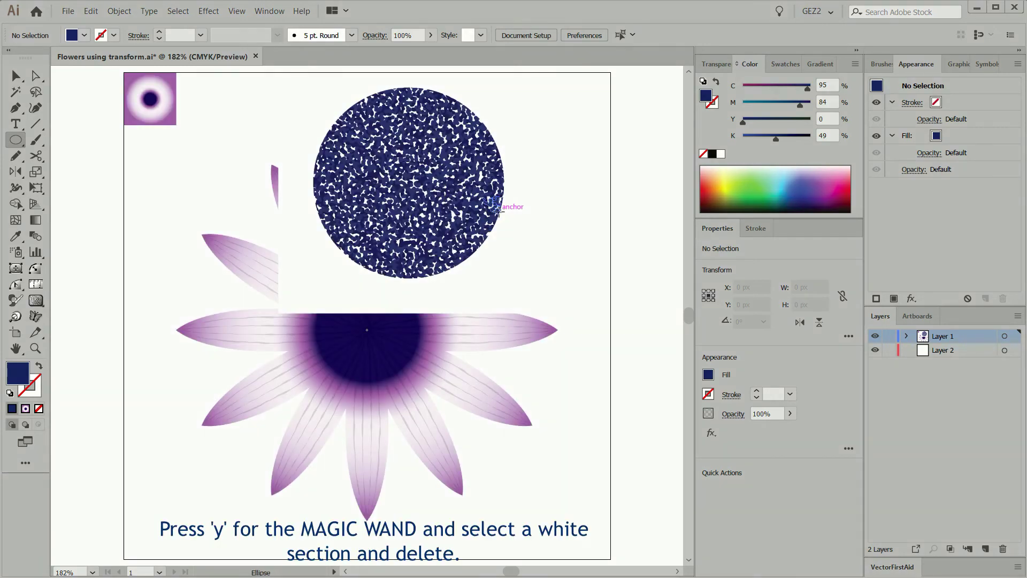
- Select the white areas around and inside the speckled circle with the Magic Wand and delete them
key(y)
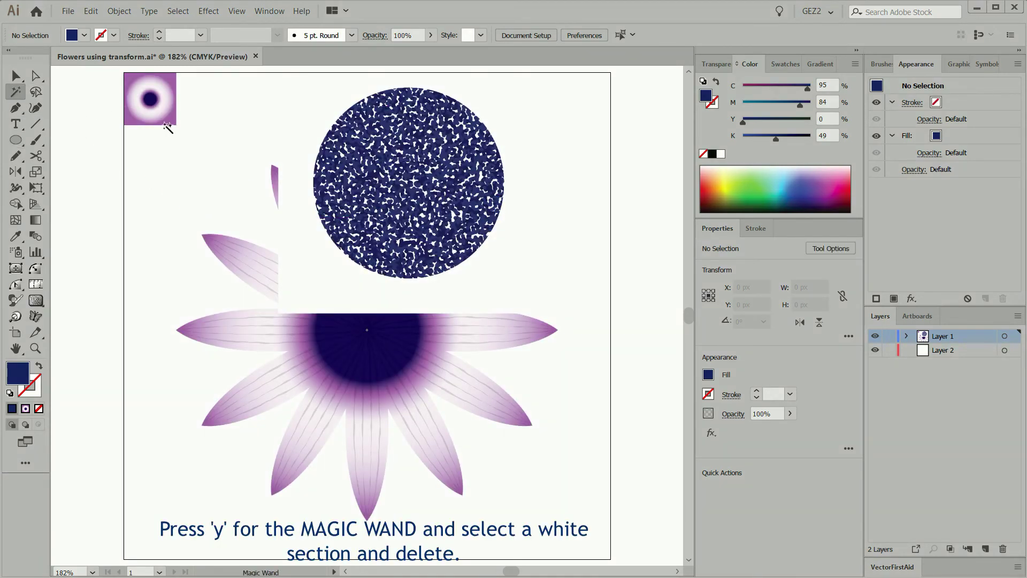
click(299, 224)
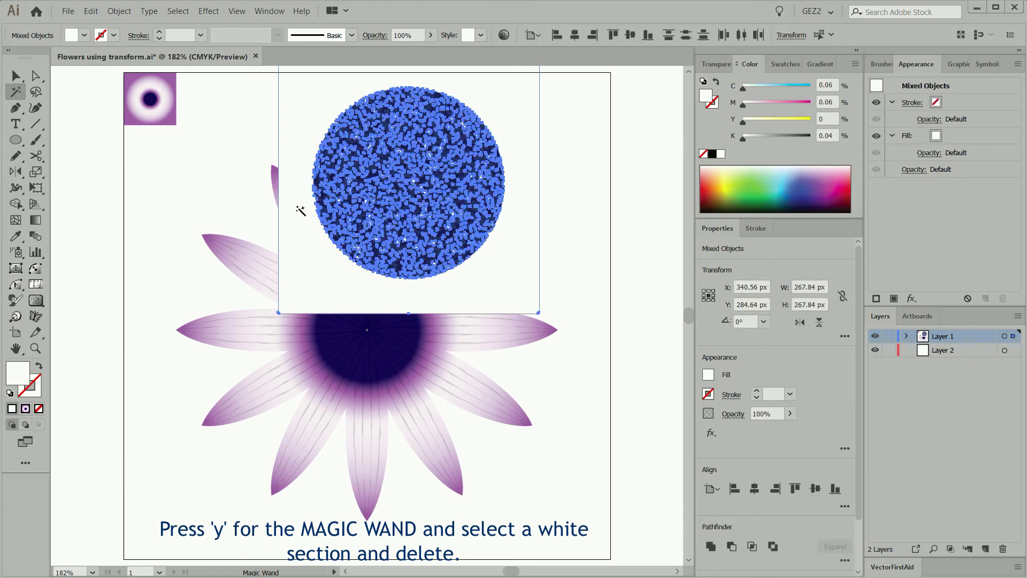
key(Delete)
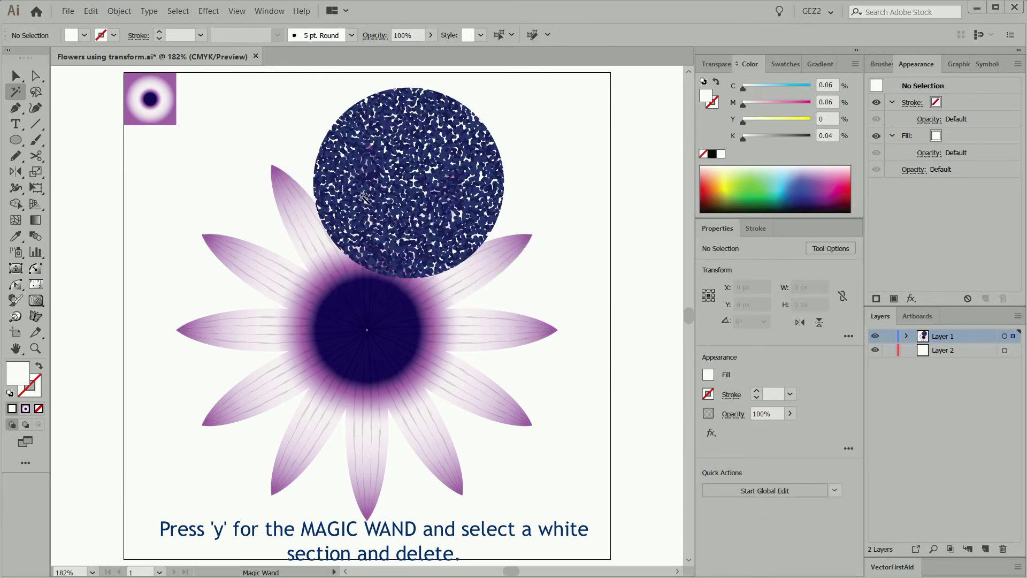
key(c)
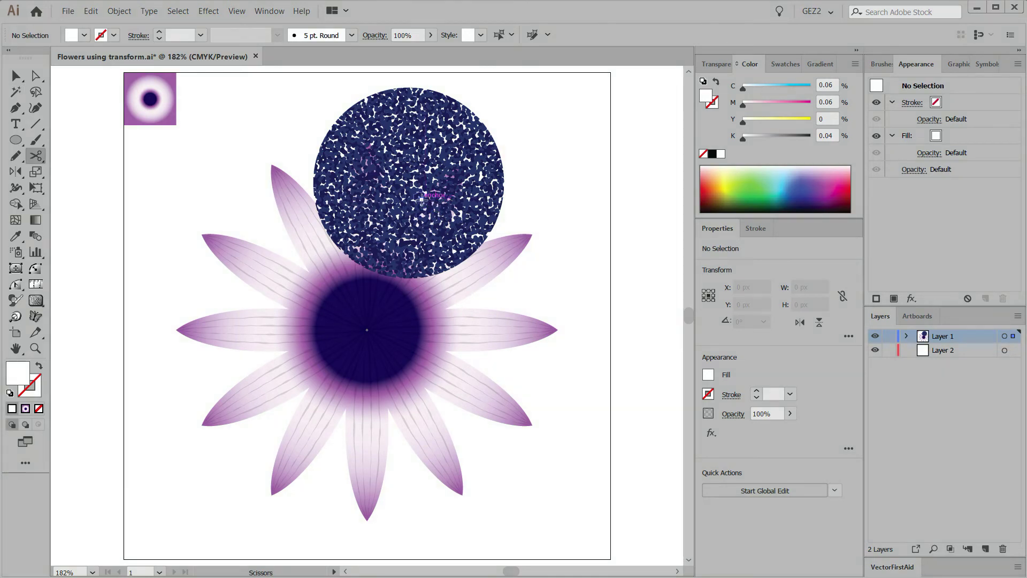
- Scale the speckled circle proportionally to 95 px wide and centre it horizontally over the flower's middle
key(v)
click(443, 207)
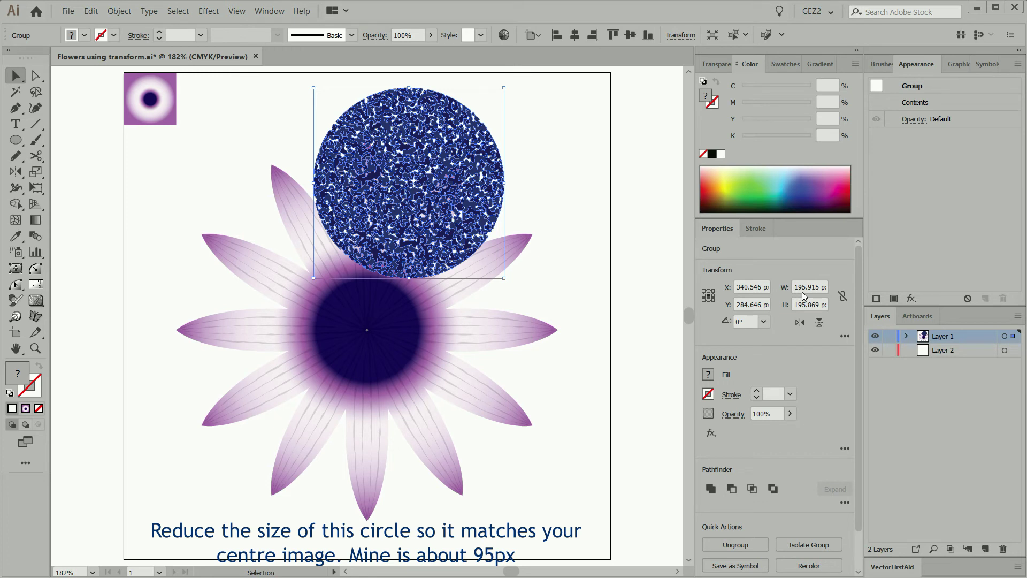
click(842, 297)
drag(819, 287, 791, 295)
text(9)
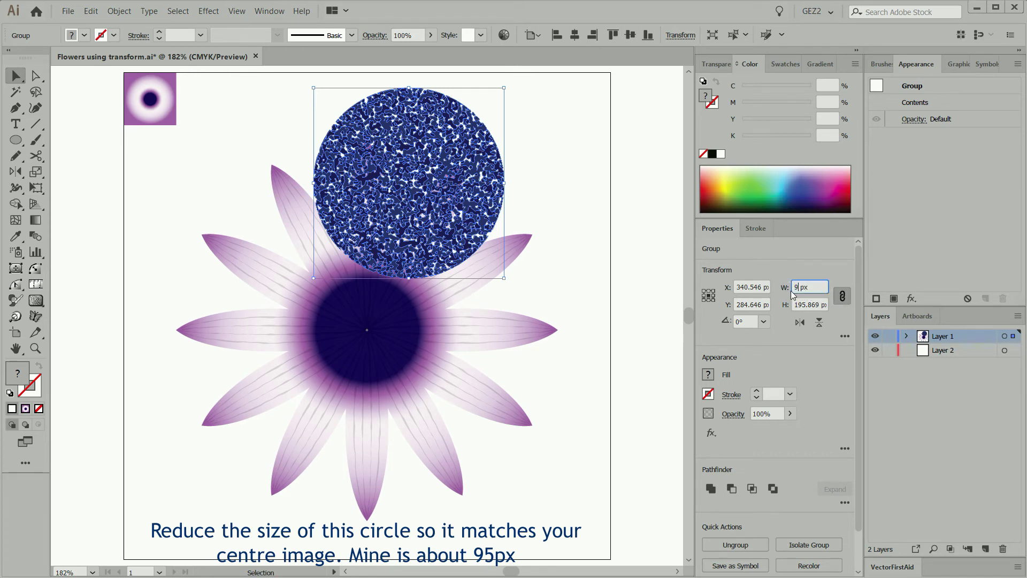
text(5)
click(810, 305)
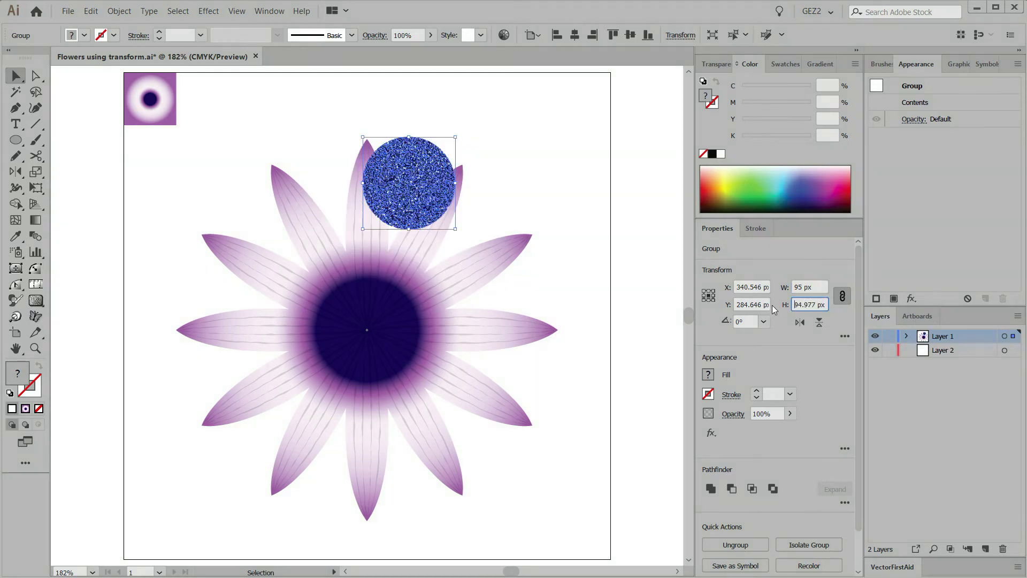
click(575, 38)
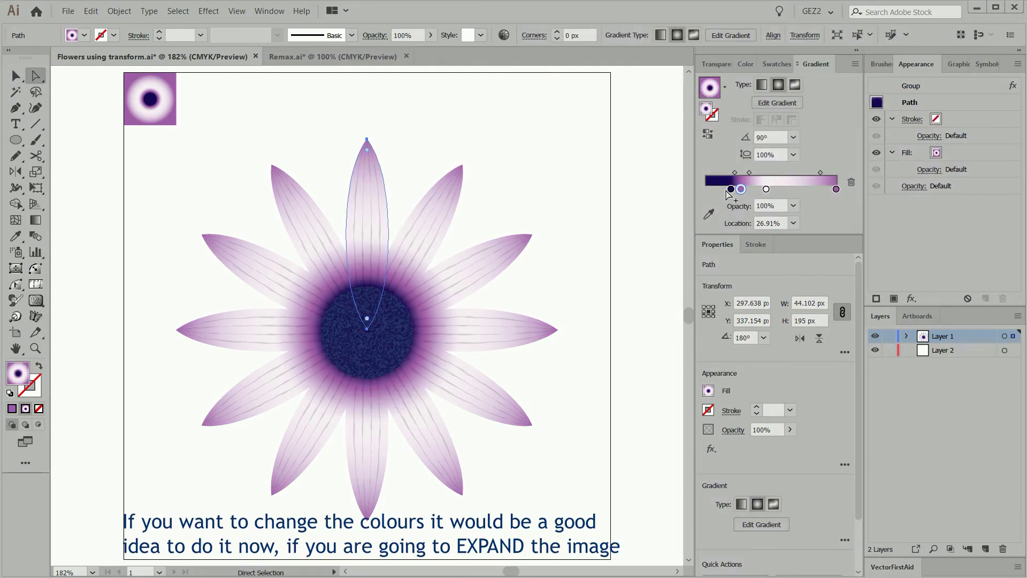
- Adjust the top petal's gradient: add a navy stop, move the white stop to 47.09% and the midpoint before it to 30.26%
drag(727, 194, 756, 193)
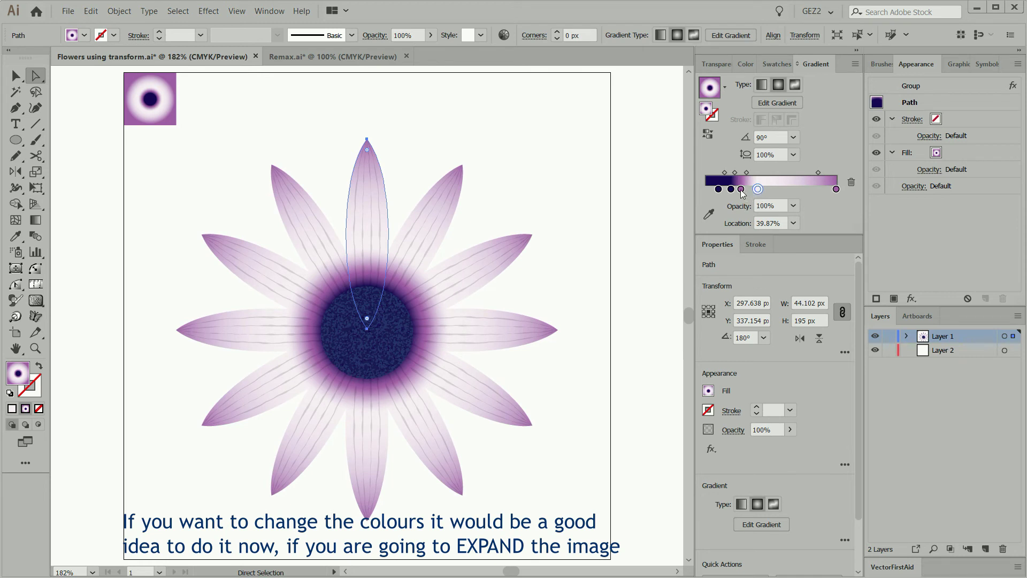
click(591, 274)
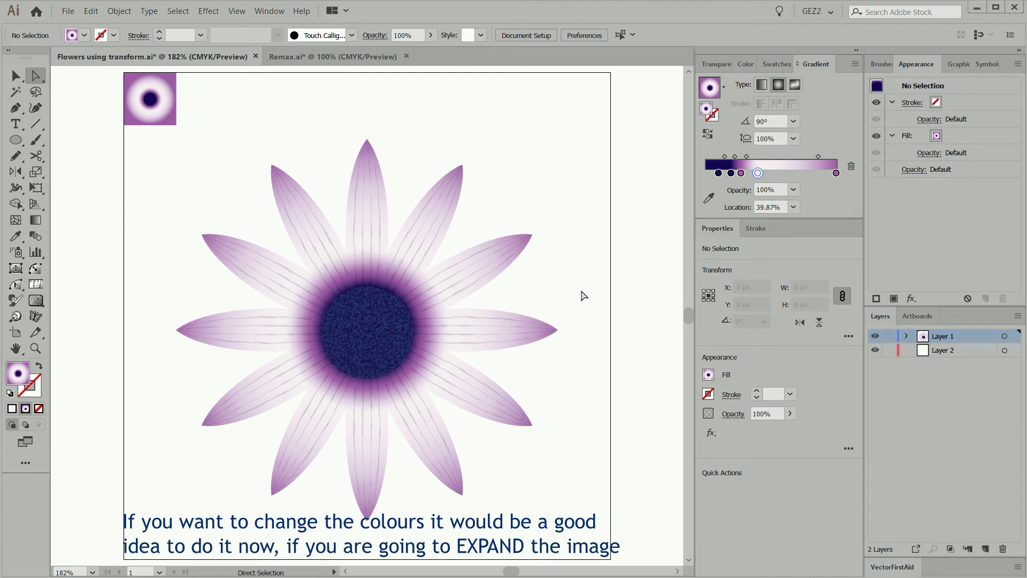
key(v)
click(501, 272)
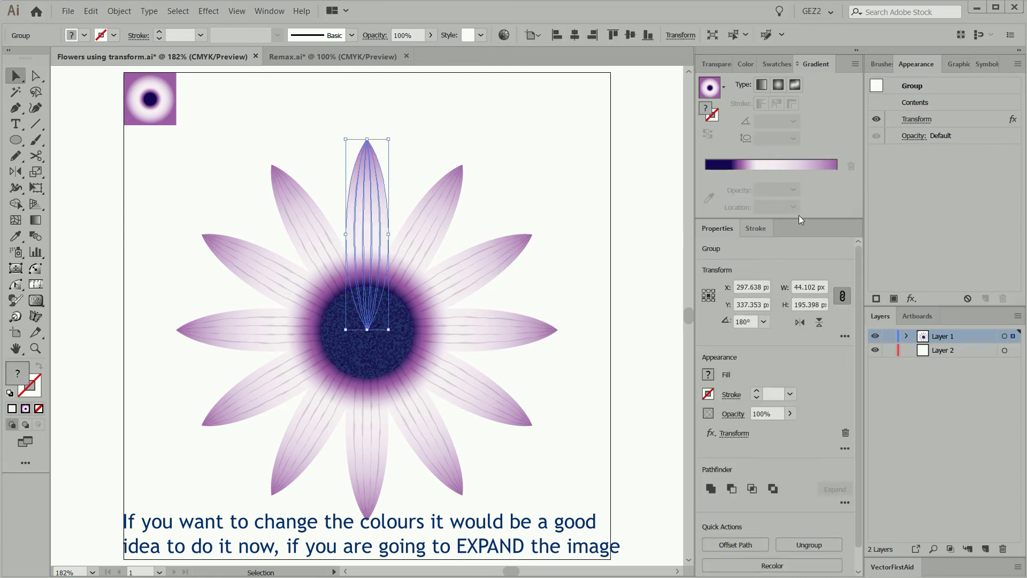
key(a)
click(396, 170)
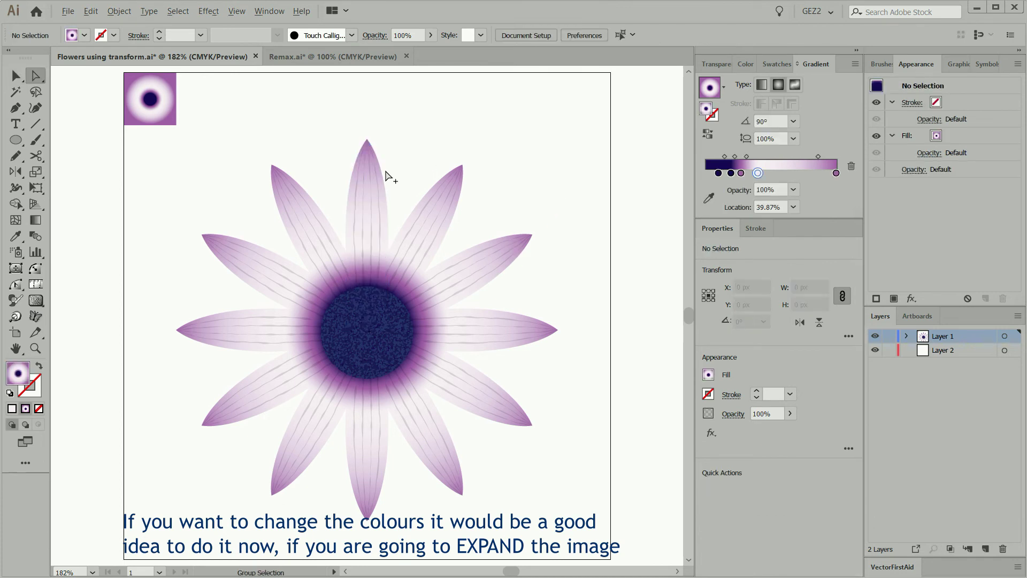
click(397, 175)
drag(837, 191, 769, 196)
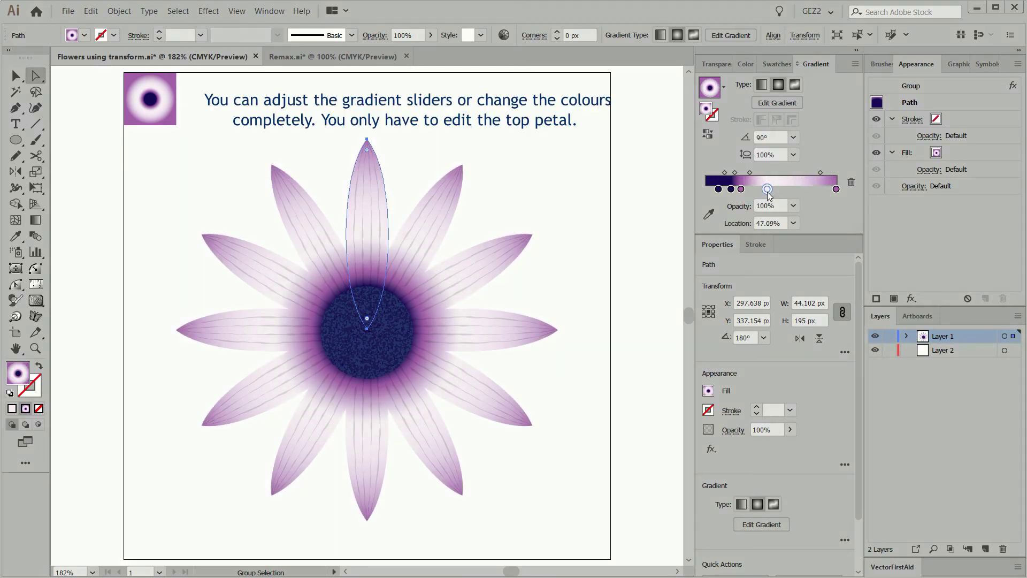
drag(751, 173, 749, 175)
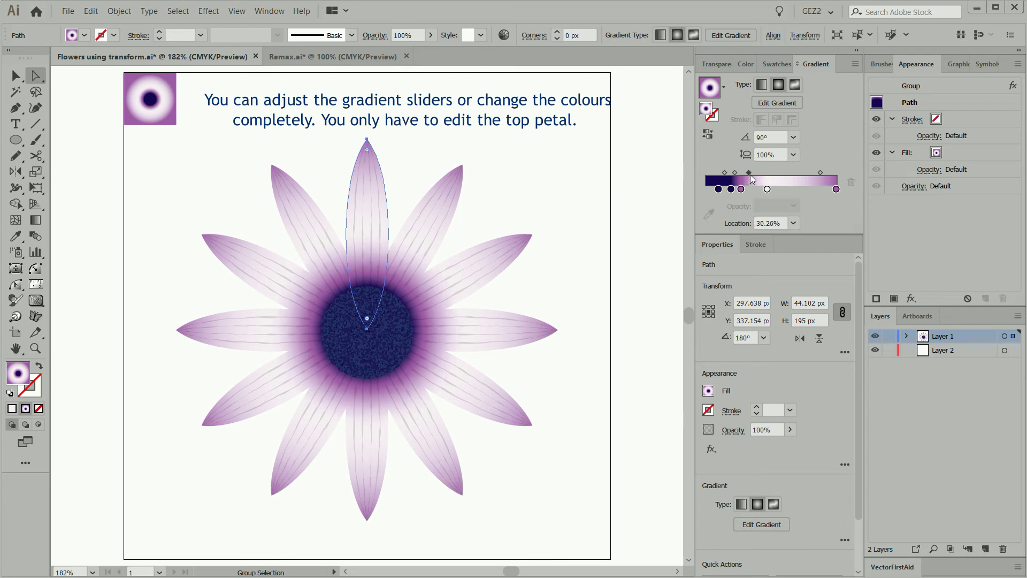
ctrl+click(579, 197)
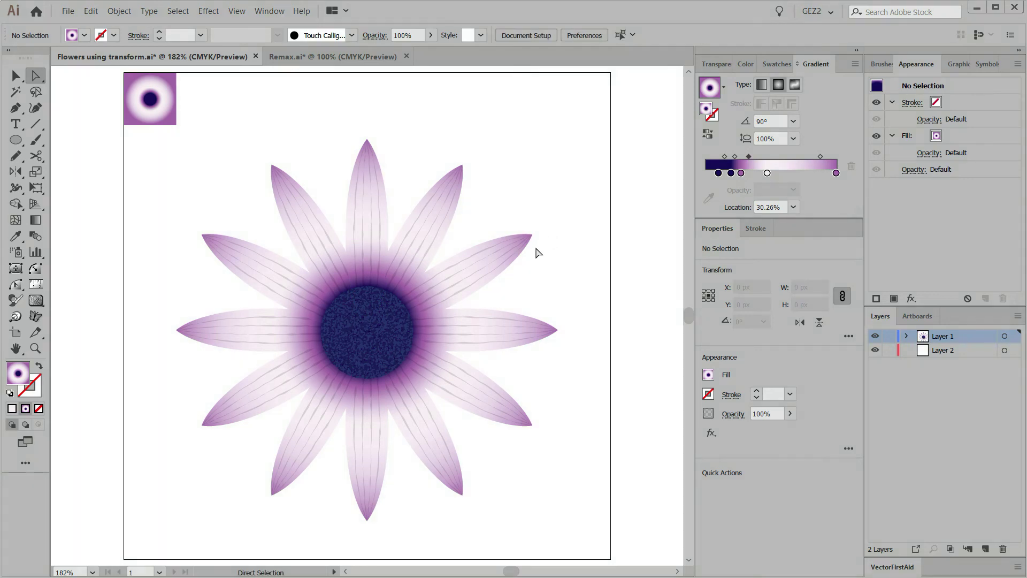
- Expand the appearance of the top petal group and check the resulting paths in Outline view before returning to Preview
key(v)
click(365, 157)
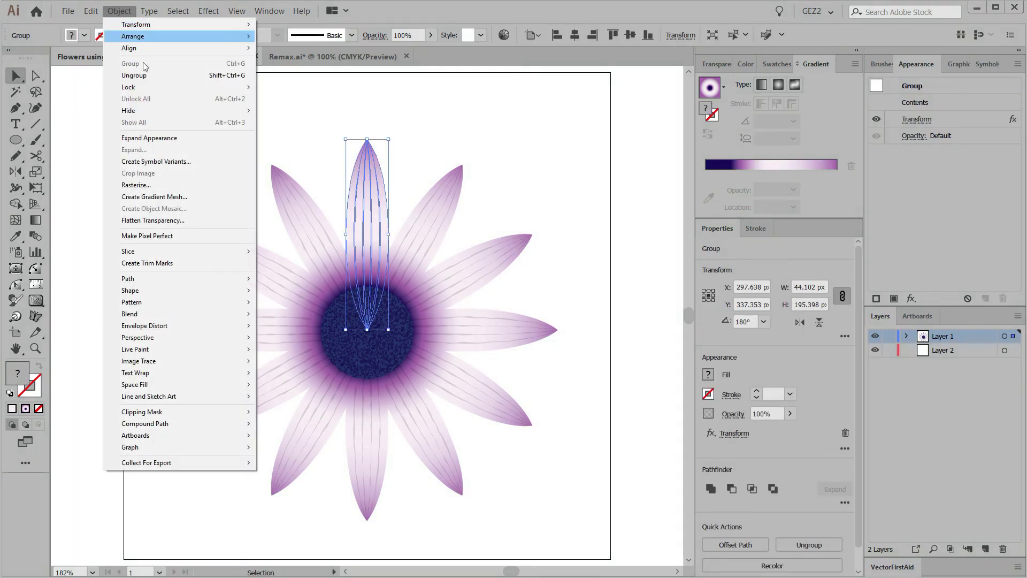
click(169, 140)
click(237, 12)
click(256, 36)
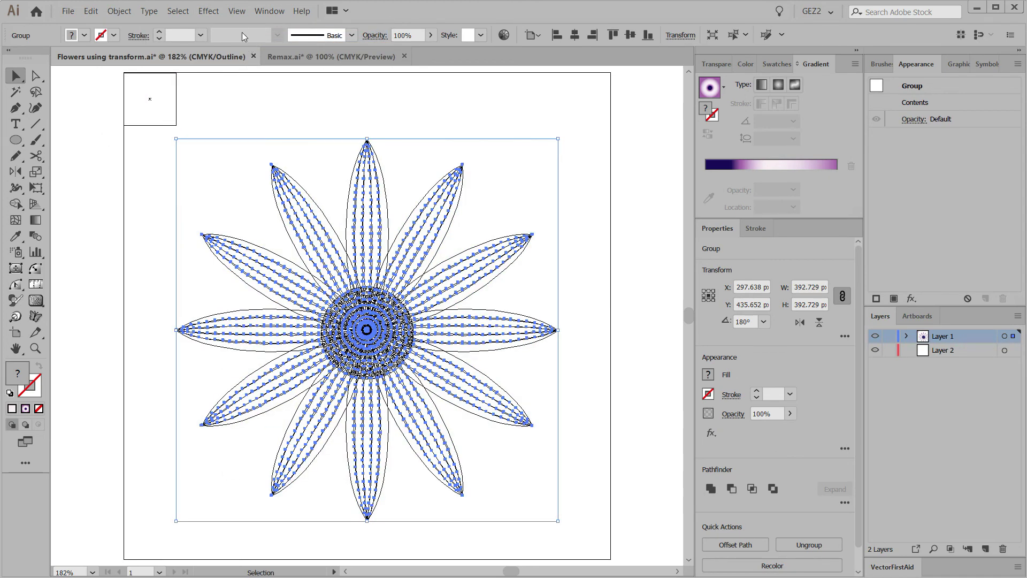
click(237, 11)
click(257, 35)
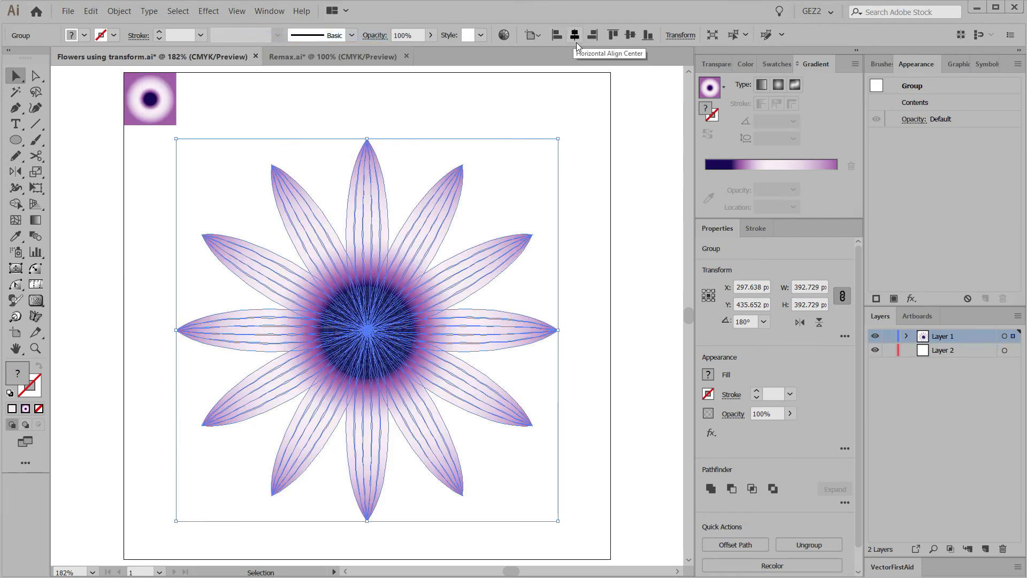
- Centre the expanded flower and the speckled circle vertically on the artboard, and deselect everything
click(632, 35)
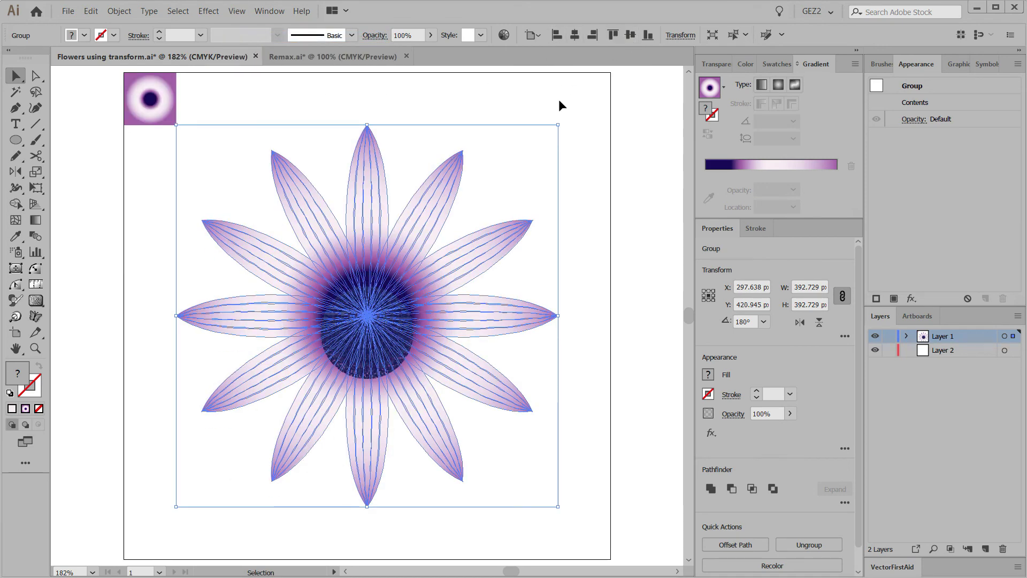
click(548, 201)
click(385, 342)
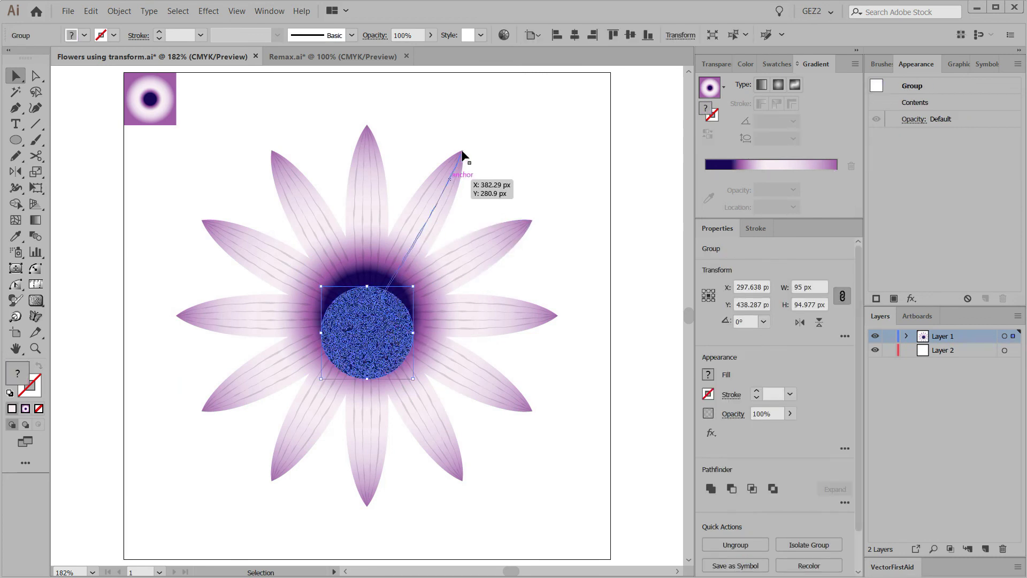
click(629, 36)
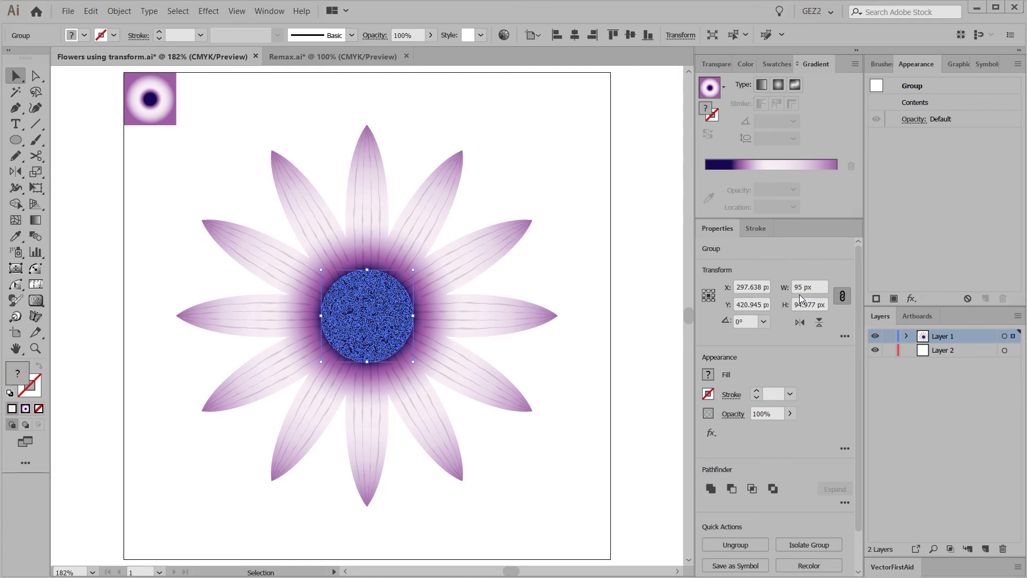
key(ctrl+shift+a)
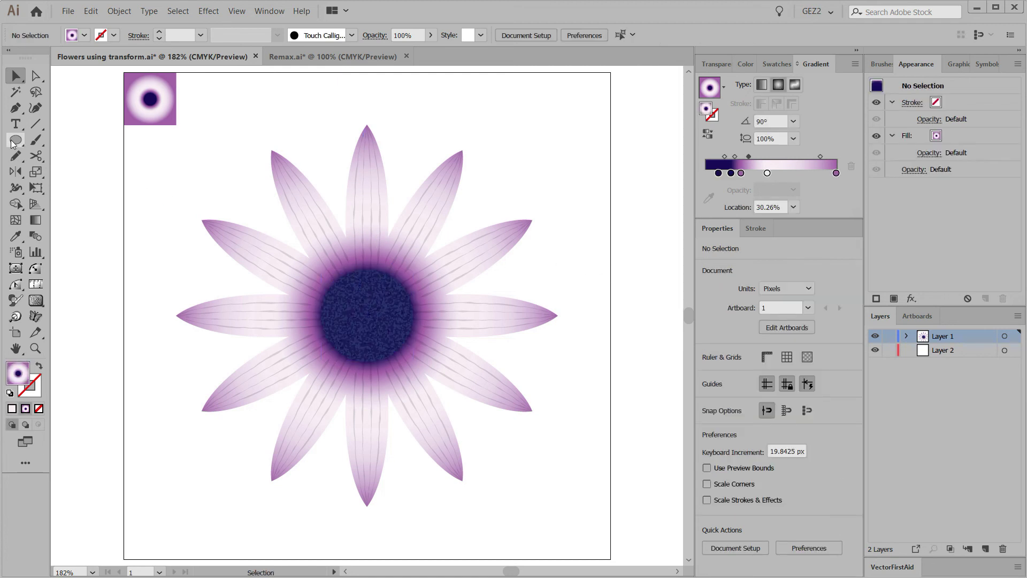
- Draw a circle beside the flower's upper petals and set its width and height to 95 px
click(15, 140)
drag(533, 203, 585, 255)
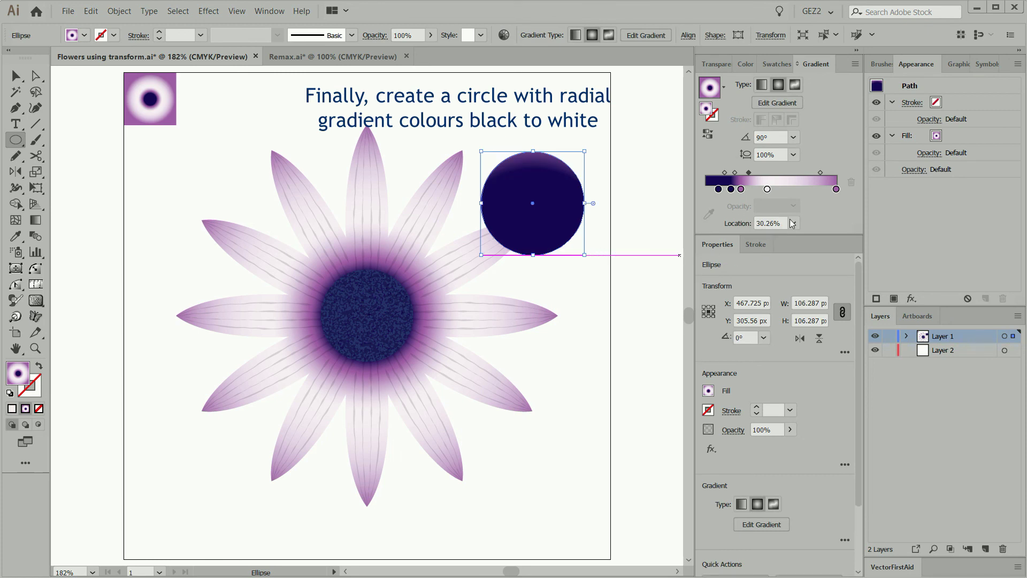
click(819, 303)
text(95)
click(820, 320)
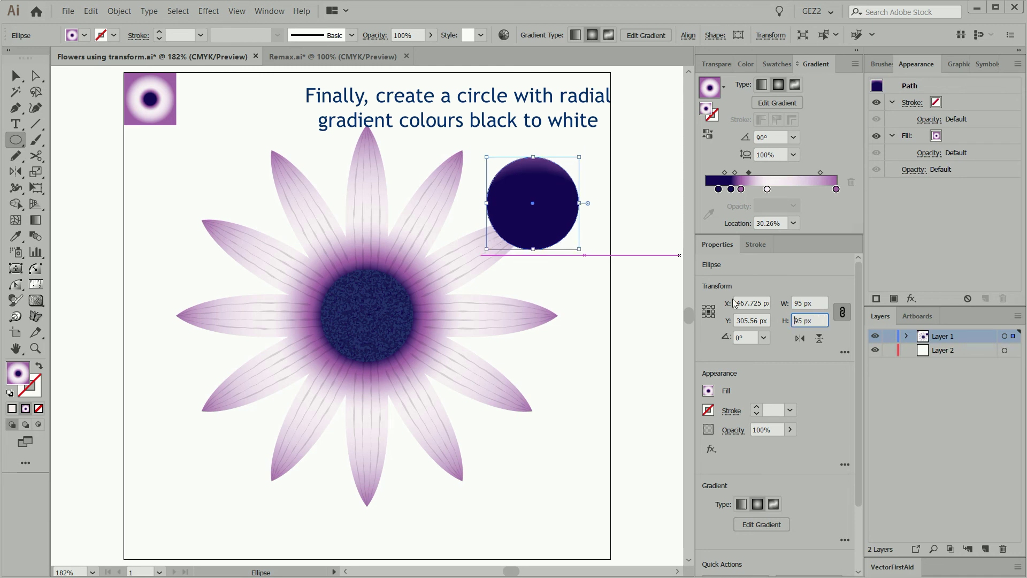
- Fill the new circle with the white-to-black gradient and make the gradient radial
click(777, 64)
click(798, 125)
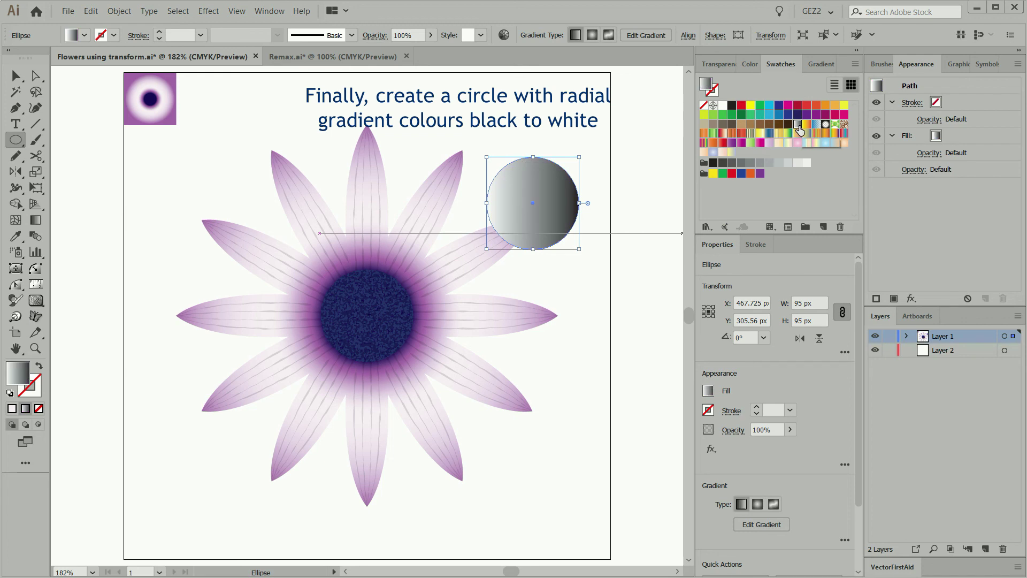
click(820, 64)
click(778, 86)
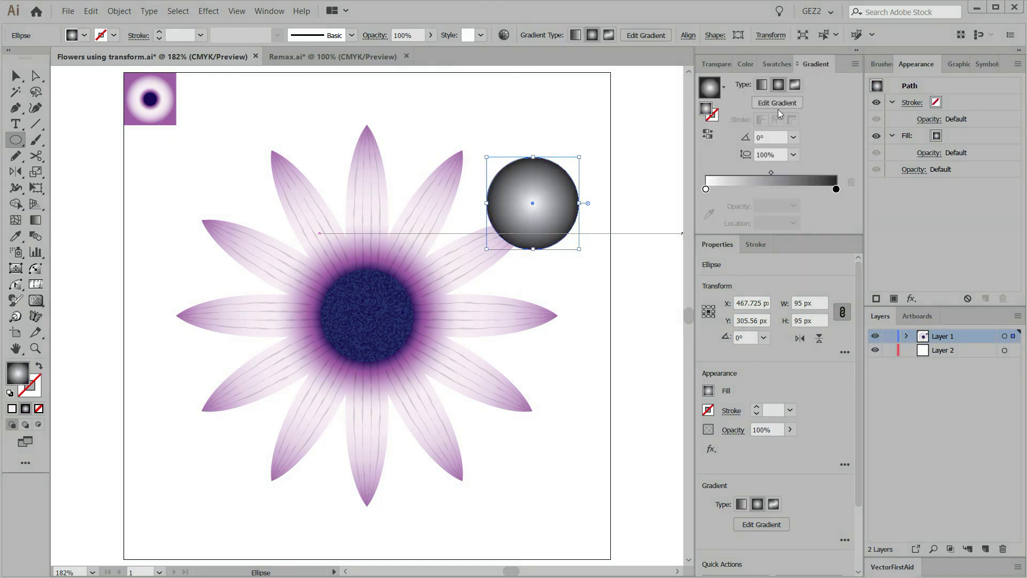
- Set the gradient circle's blending mode to Multiply and move it over the flower's speckled centre
click(712, 64)
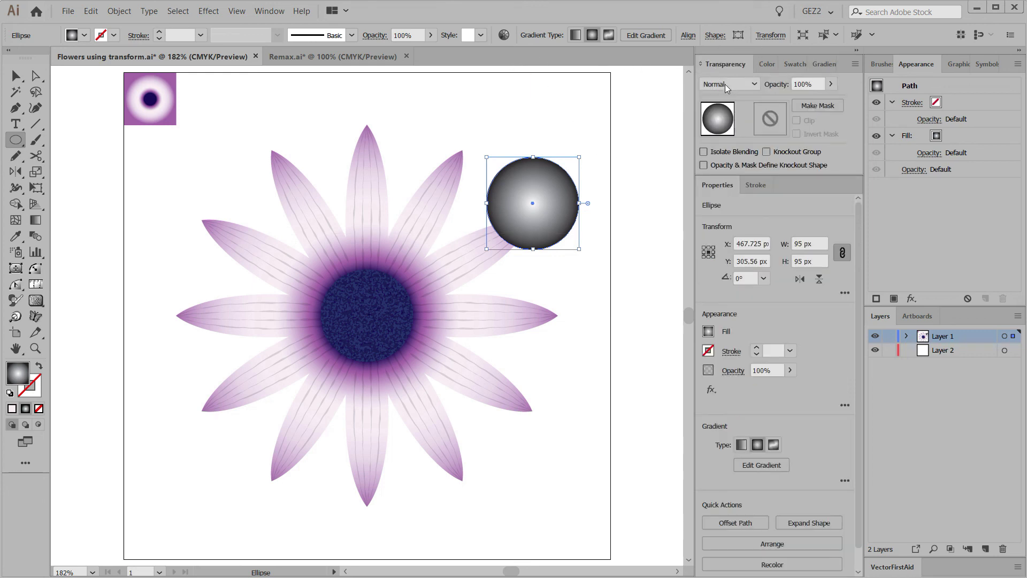
click(754, 84)
click(733, 132)
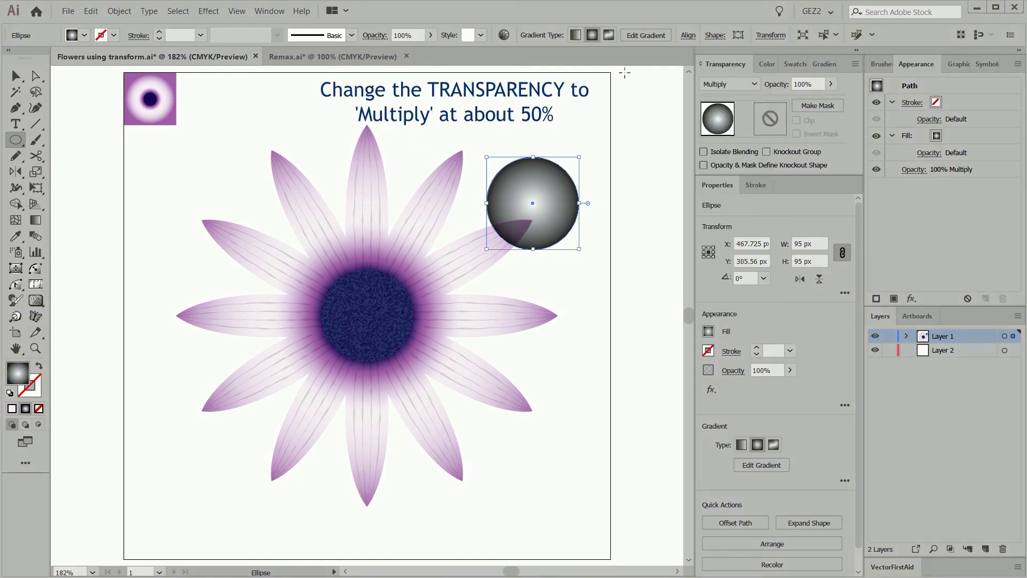
key(v)
click(623, 160)
click(560, 191)
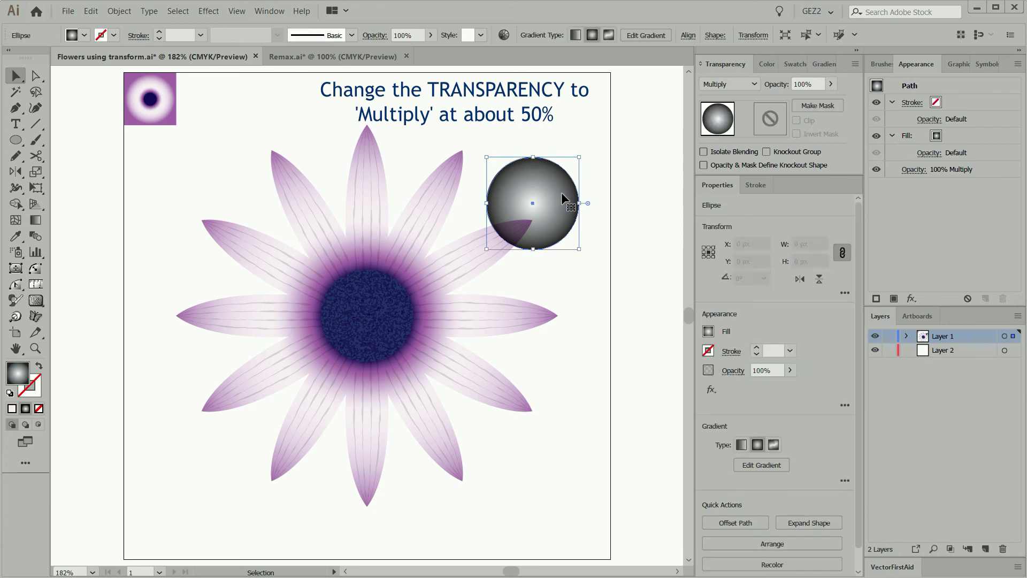
click(599, 197)
drag(575, 206, 413, 316)
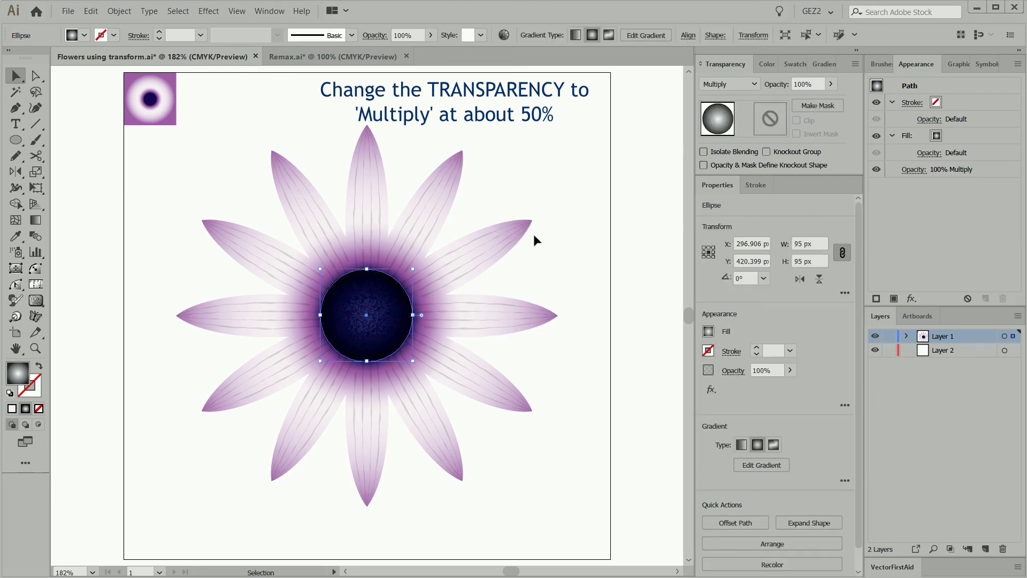
- Lower the gradient circle's opacity to 53%
drag(243, 223, 478, 374)
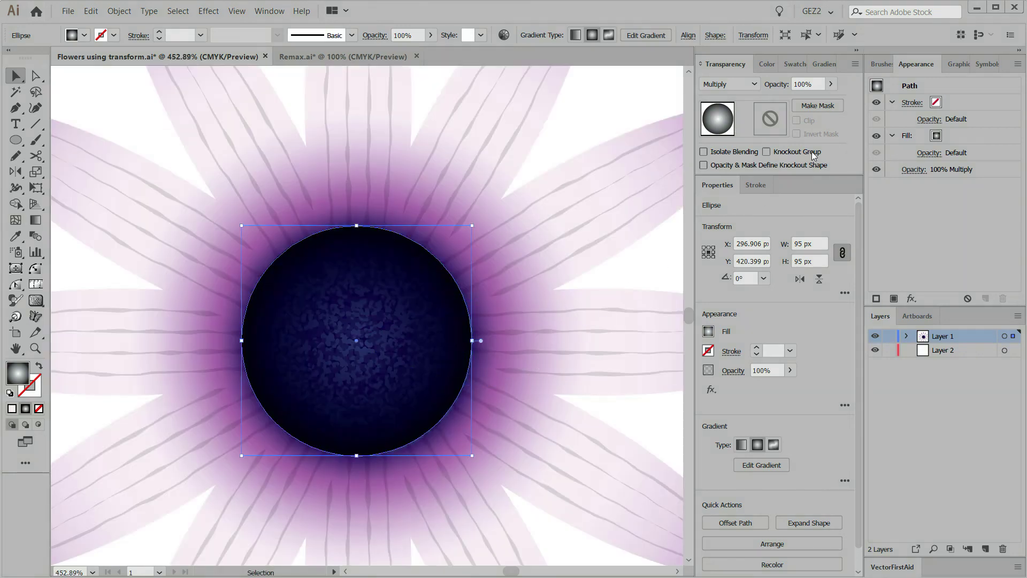
click(831, 84)
drag(832, 101, 808, 104)
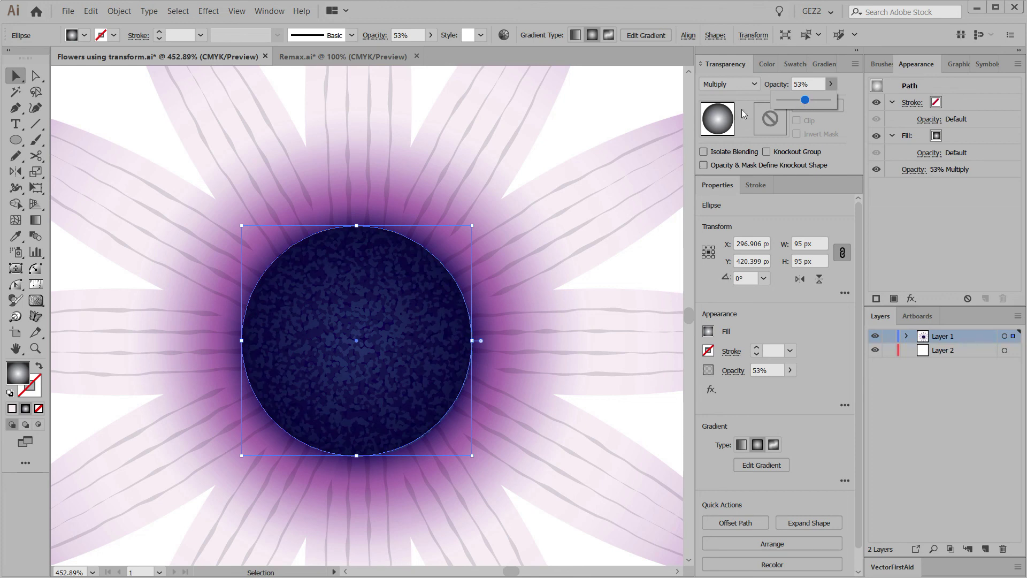
click(622, 116)
- Delete the small gradient reference square in the artboard's upper corner
key(a)
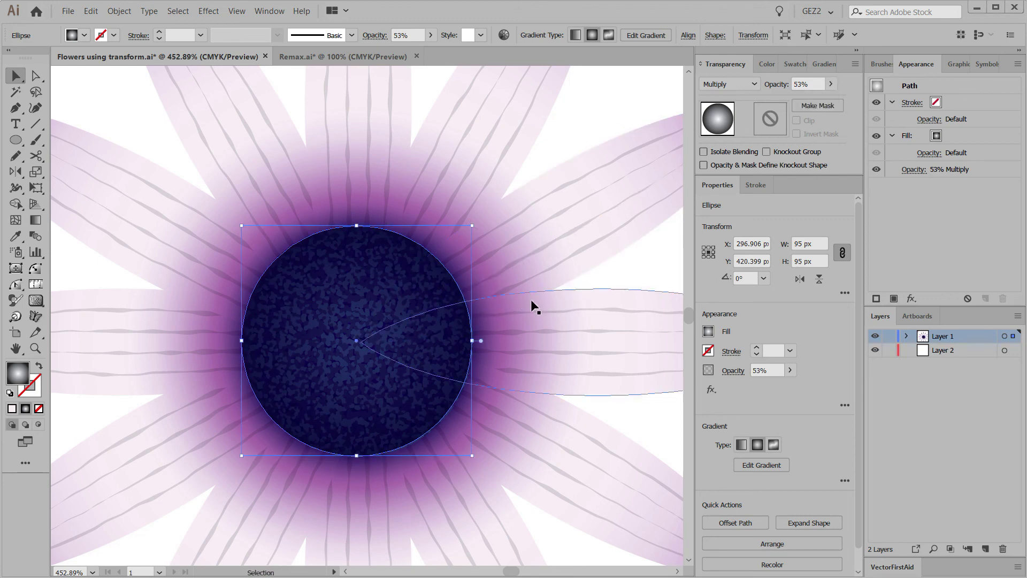
ctrl+alt+click(555, 298)
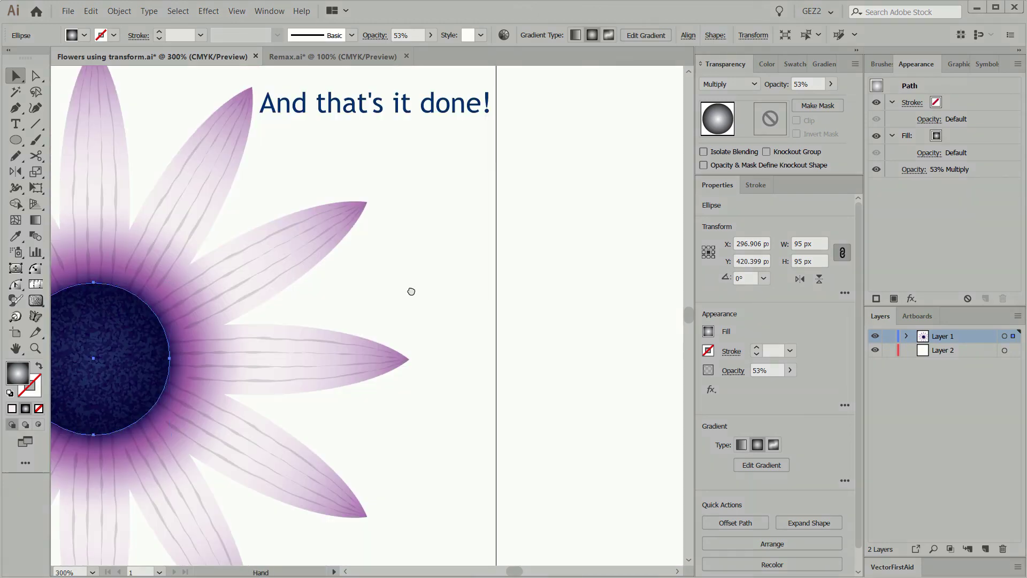
drag(311, 273, 483, 252)
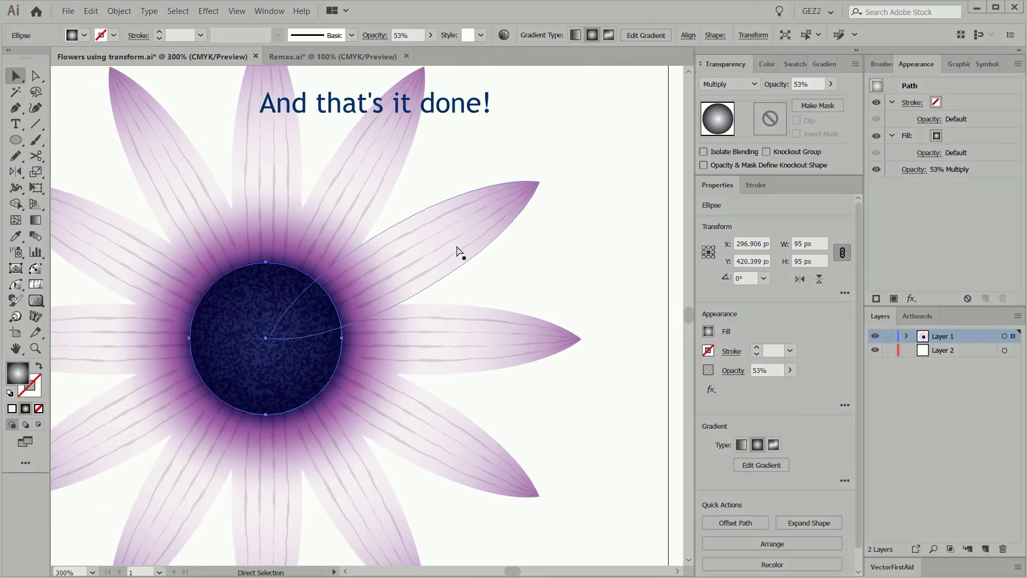
key(ctrl+0)
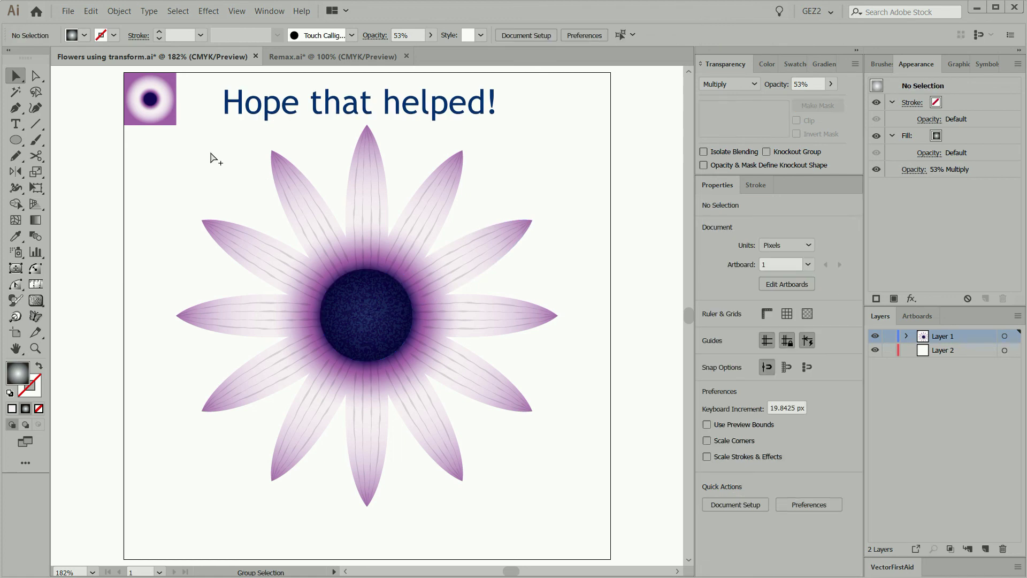
drag(213, 158, 75, 92)
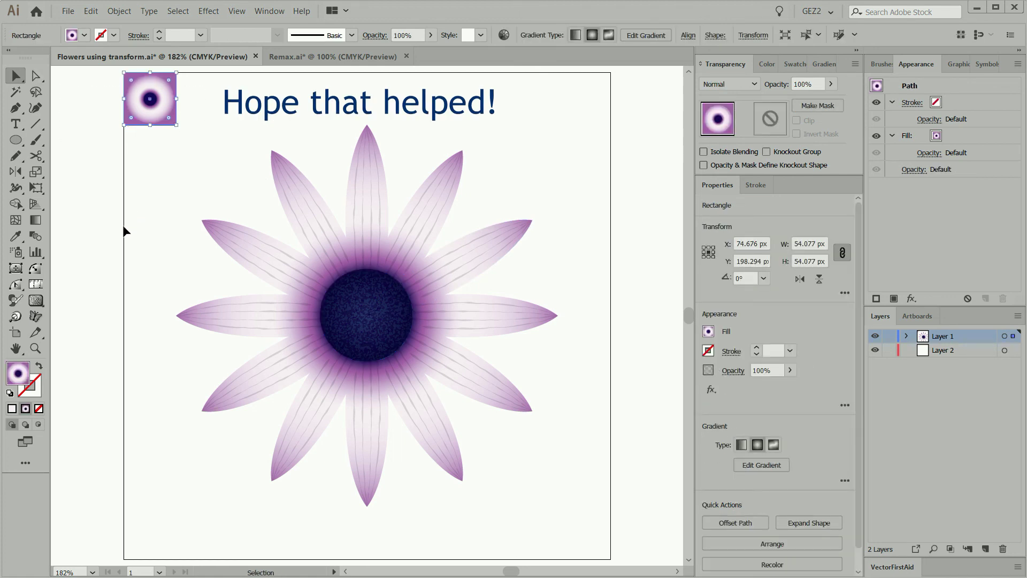
key(Delete)
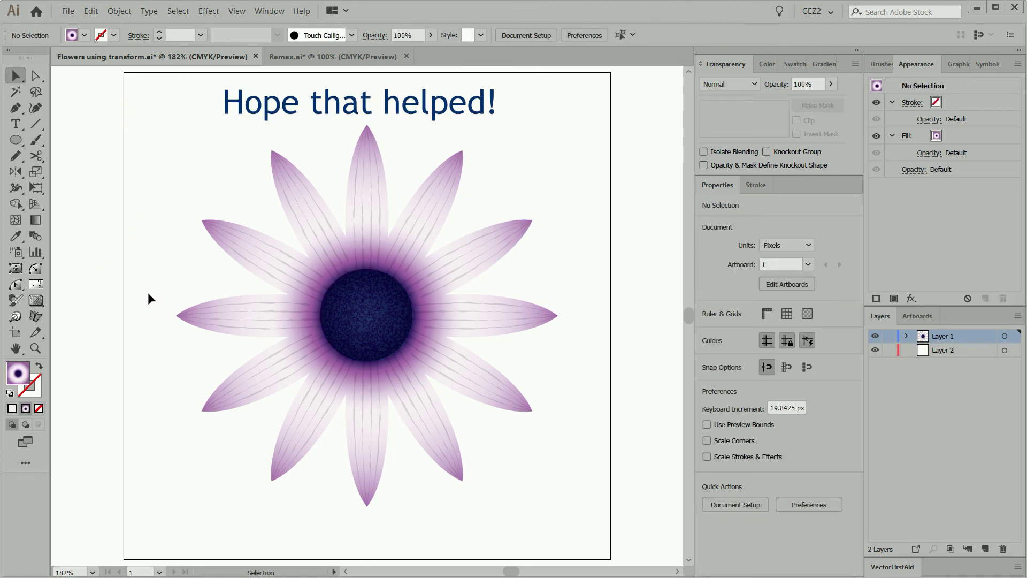